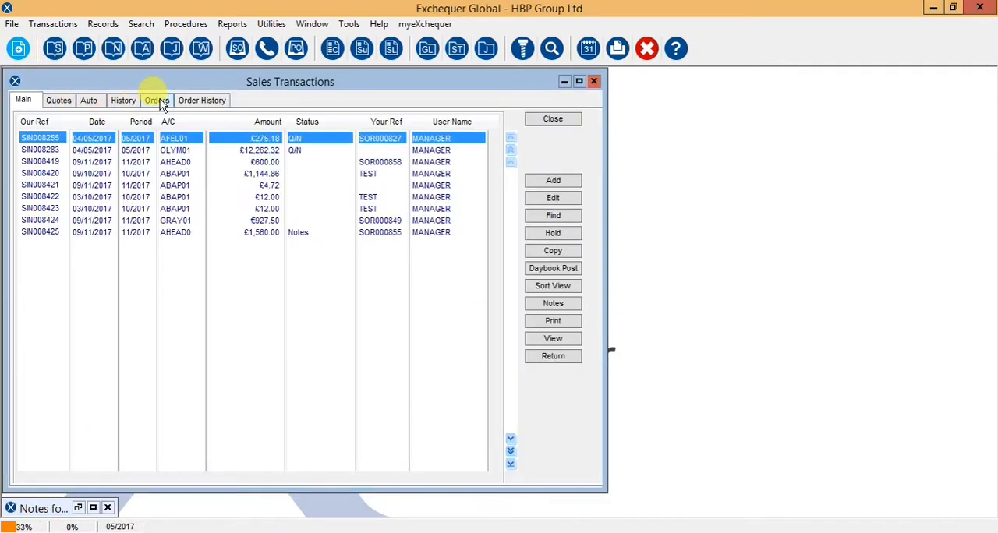
Show the sales orders and review the references and accounts of the four orders dated 10/05/2017
{"action": "left_click", "coordinate": [158, 102]}
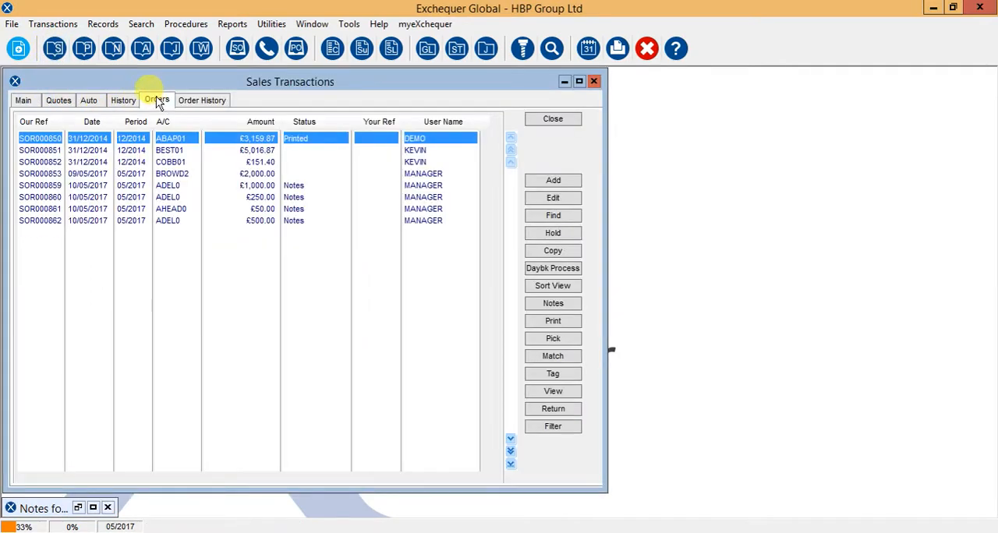
{"action": "left_click", "coordinate": [87, 185]}
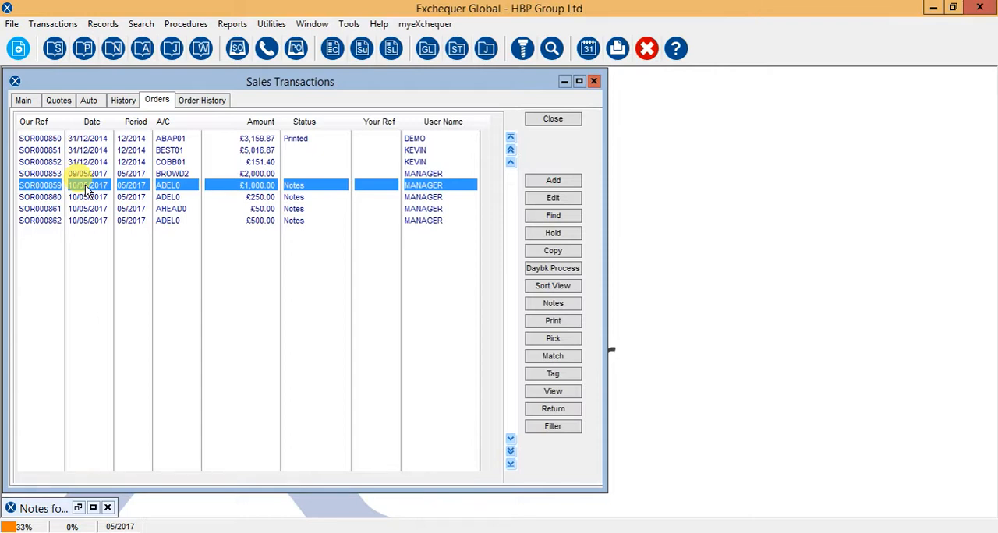
{"action": "left_click", "coordinate": [36, 197]}
{"action": "left_click", "coordinate": [35, 209]}
{"action": "left_click", "coordinate": [35, 221]}
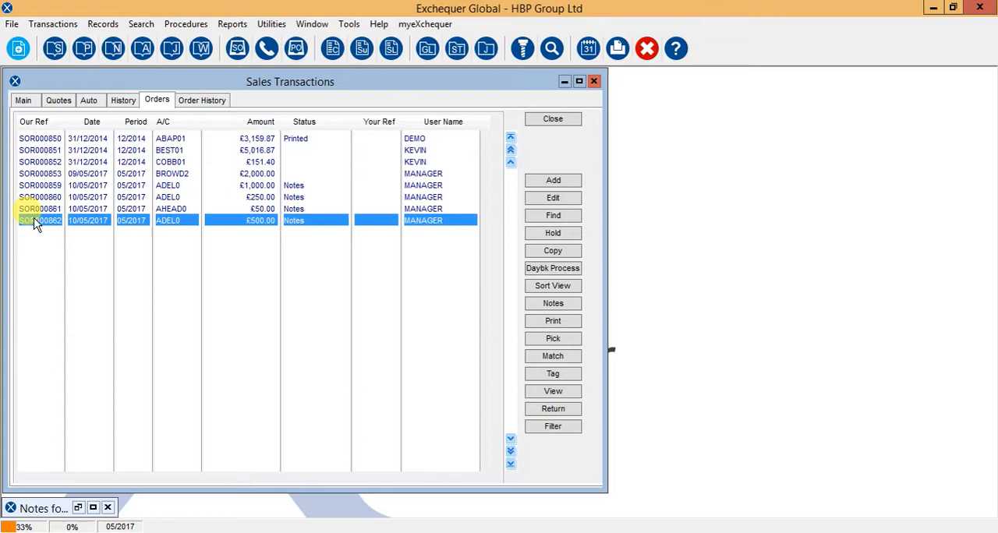
{"action": "left_click", "coordinate": [166, 187]}
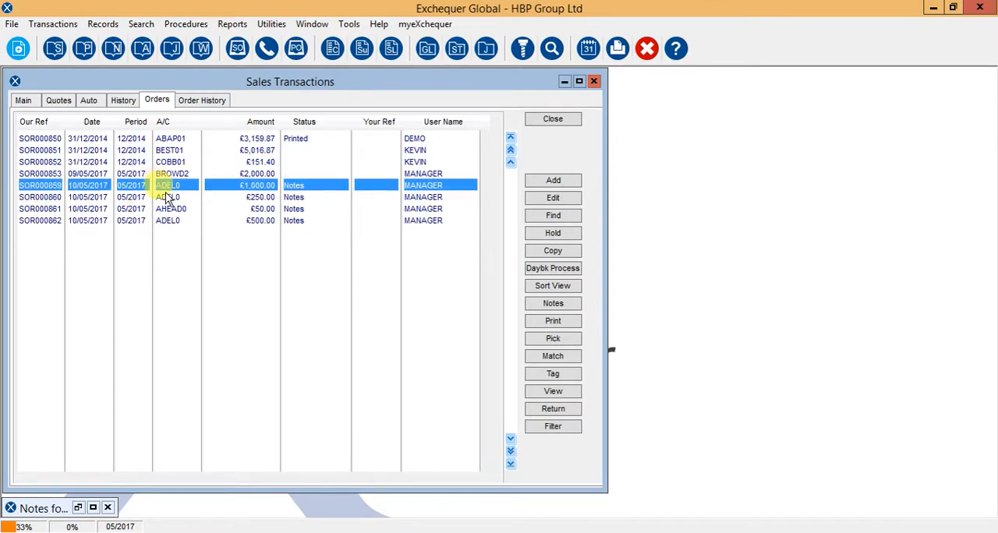
{"action": "left_click", "coordinate": [165, 197]}
{"action": "left_click", "coordinate": [168, 223]}
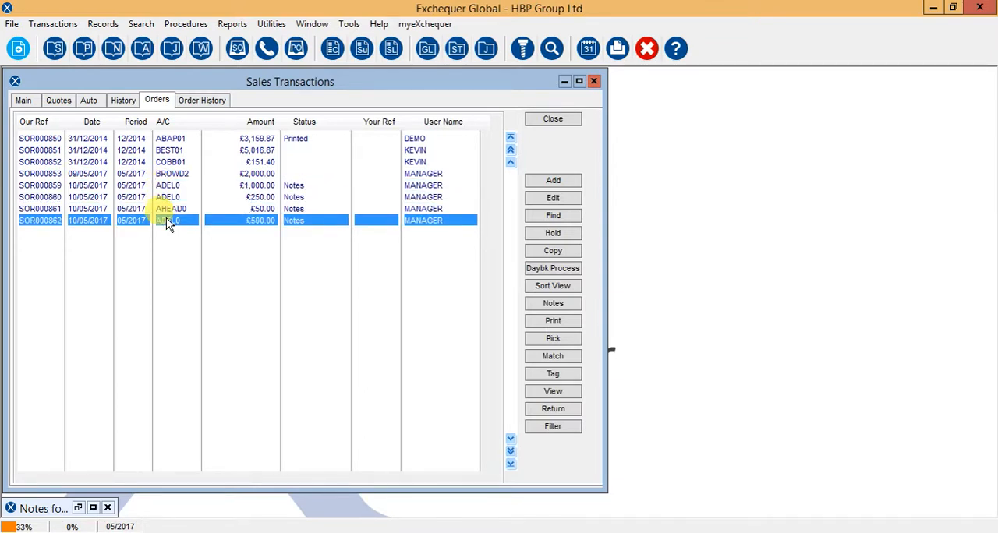
{"action": "left_click", "coordinate": [170, 210]}
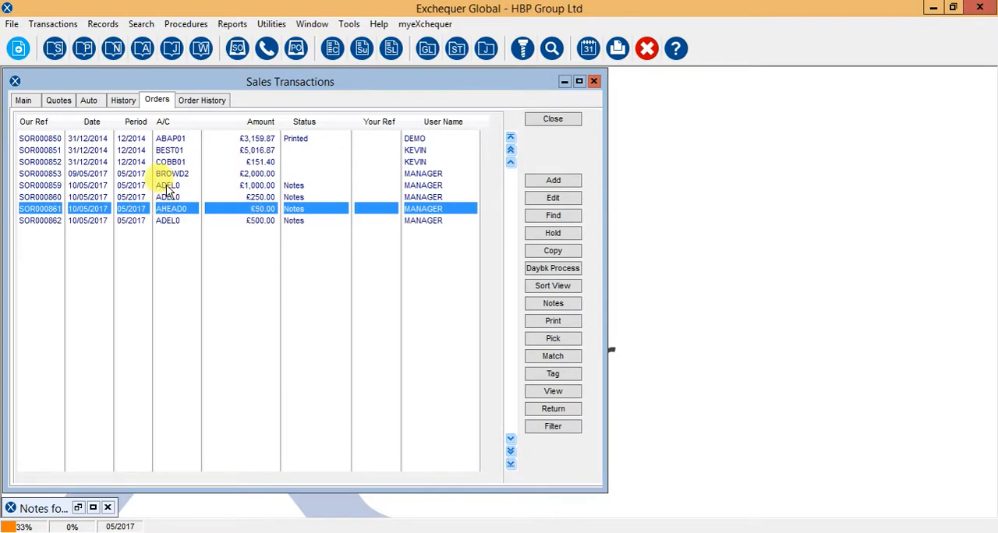
Automatically pick the outstanding line on the £1,000.00 order dated 10/05/2017 and save the order
{"action": "double_click", "coordinate": [167, 186]}
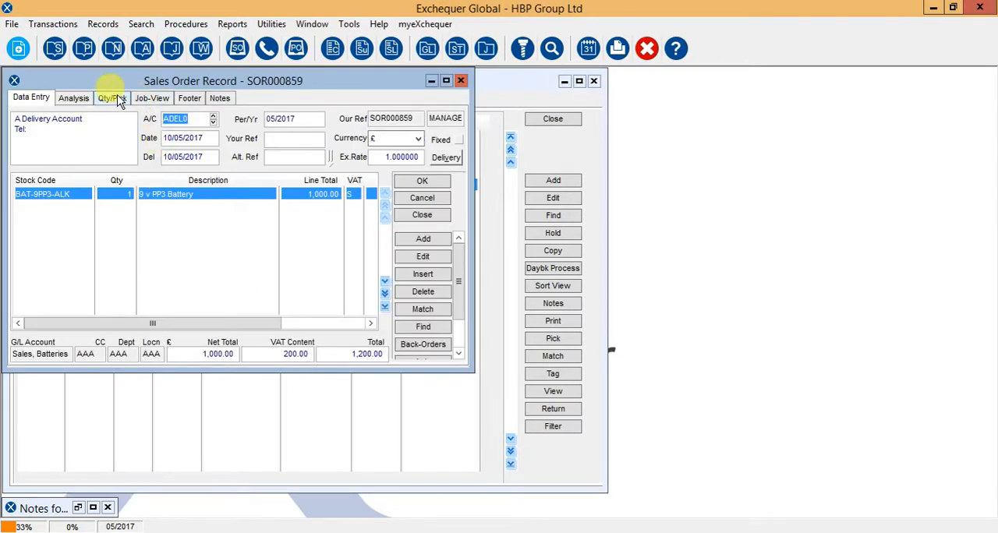
{"action": "left_click", "coordinate": [112, 98]}
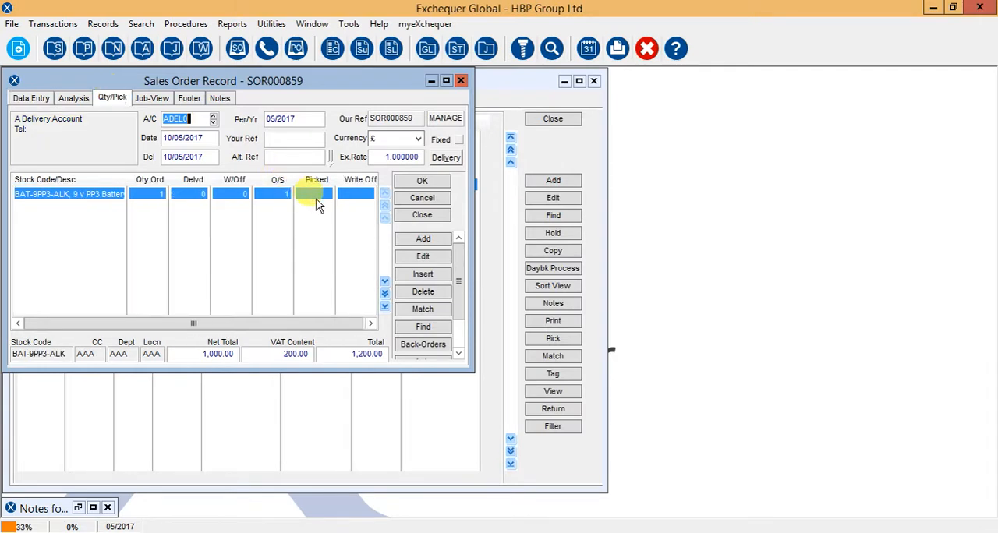
{"action": "scroll", "coordinate": [451, 294], "scroll_direction": "down", "scroll_amount": 2}
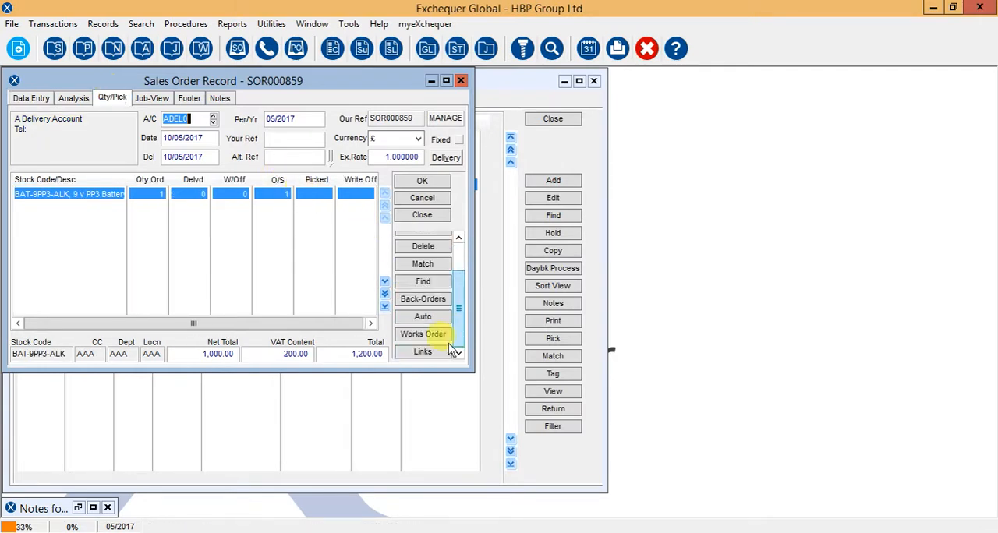
{"action": "left_click", "coordinate": [419, 318]}
{"action": "left_click", "coordinate": [414, 319]}
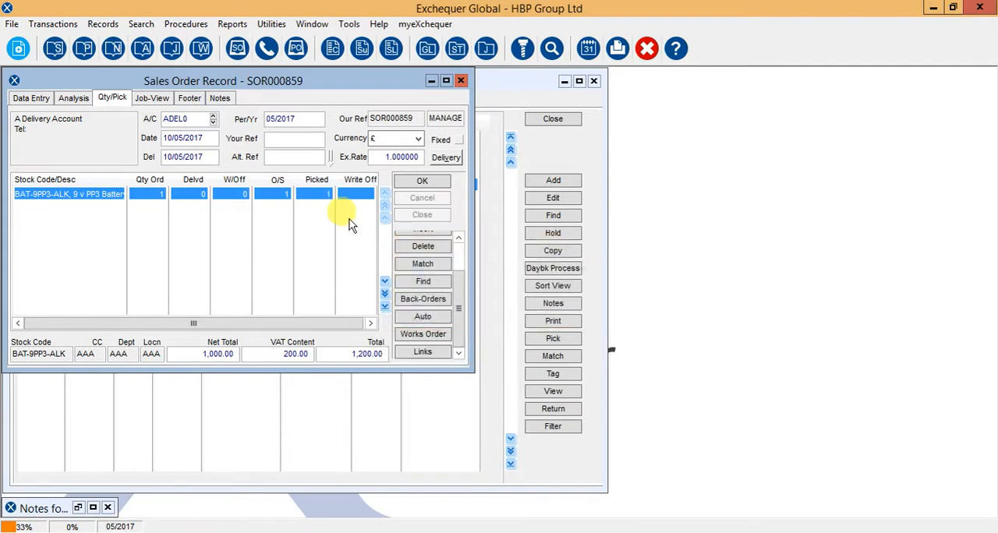
{"action": "left_click", "coordinate": [396, 181]}
Automatically pick the outstanding 9 v PP3 battery line on the £250.00 order and save it
{"action": "double_click", "coordinate": [229, 194]}
{"action": "left_click", "coordinate": [112, 98]}
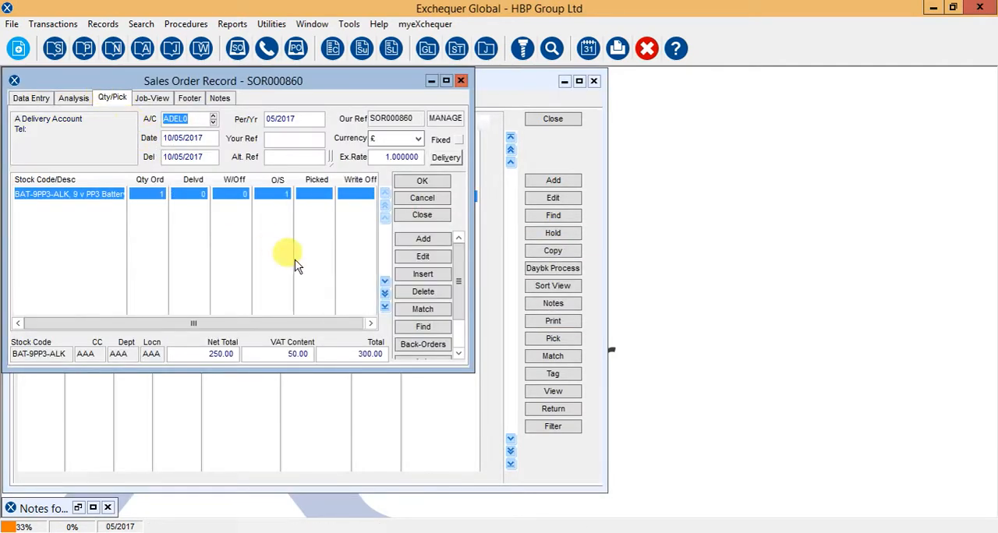
{"action": "scroll", "coordinate": [459, 292], "scroll_direction": "down", "scroll_amount": 2}
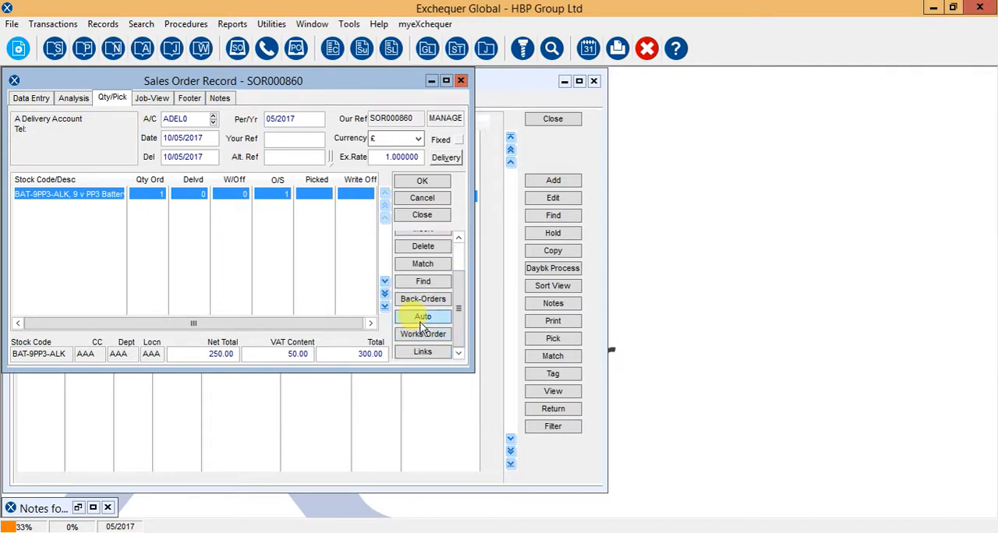
{"action": "left_click", "coordinate": [417, 326]}
{"action": "left_click", "coordinate": [417, 323]}
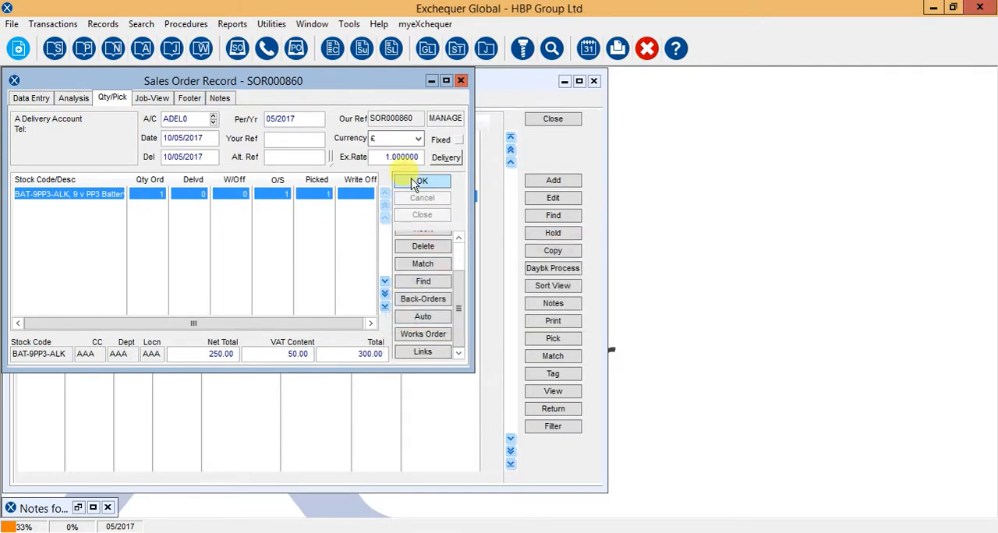
{"action": "left_click", "coordinate": [419, 181]}
Automatically pick the outstanding battery line on the £50.00 head office order and save it
{"action": "double_click", "coordinate": [248, 208]}
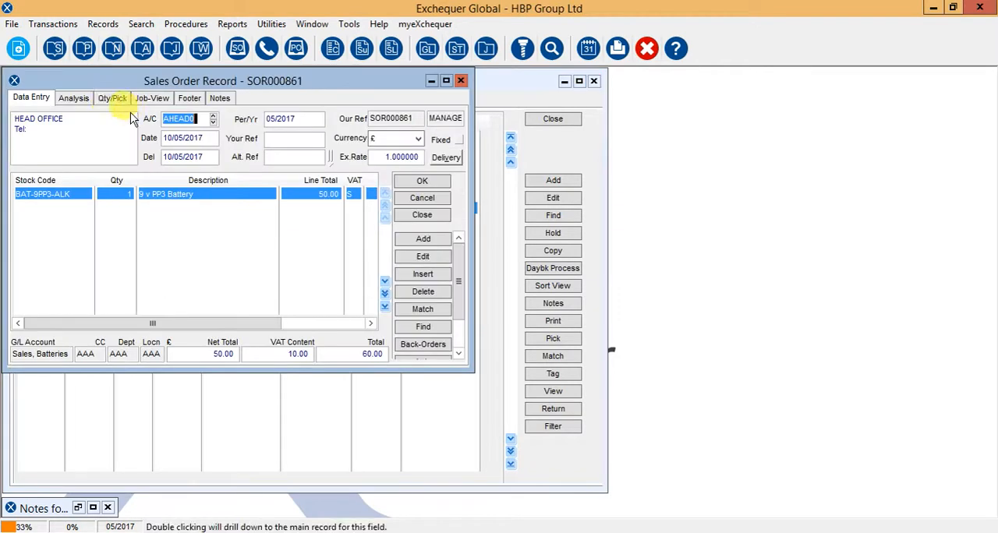
{"action": "left_click", "coordinate": [112, 98]}
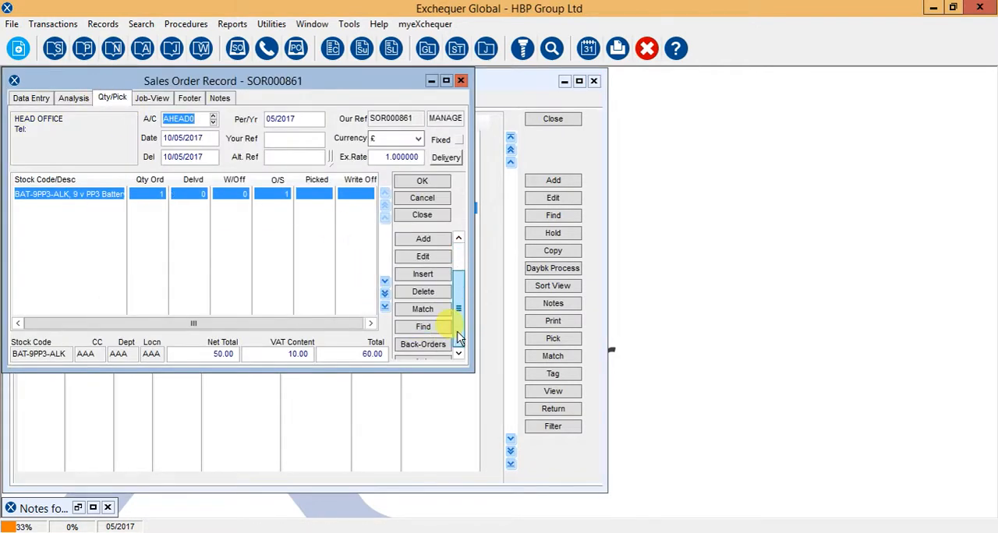
{"action": "scroll", "coordinate": [446, 316], "scroll_direction": "down", "scroll_amount": 2}
{"action": "left_click", "coordinate": [421, 317]}
{"action": "left_click", "coordinate": [422, 318]}
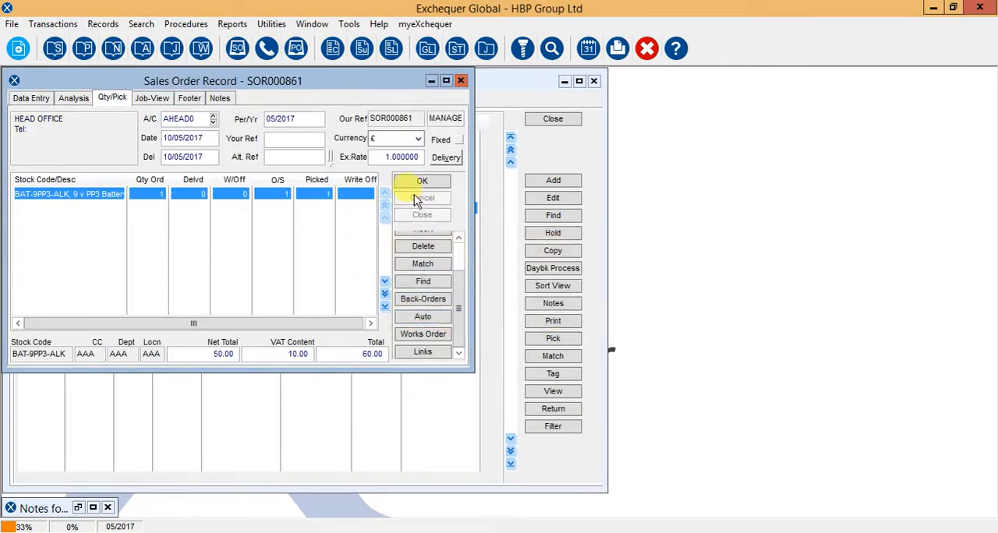
{"action": "left_click", "coordinate": [420, 181]}
Automatically pick the outstanding 1.5 v AA battery line on the £500.00 order and save it
{"action": "double_click", "coordinate": [251, 222]}
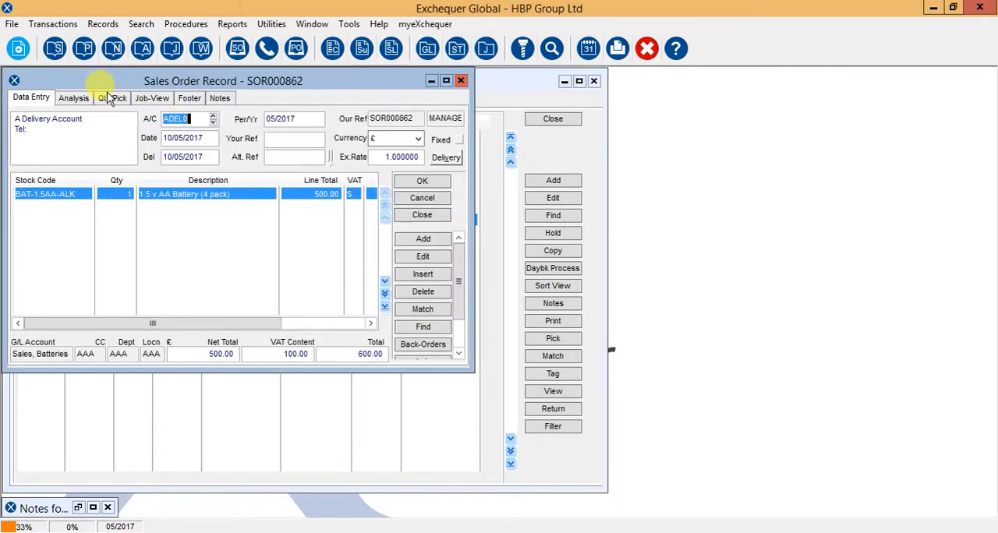
{"action": "left_click", "coordinate": [112, 99]}
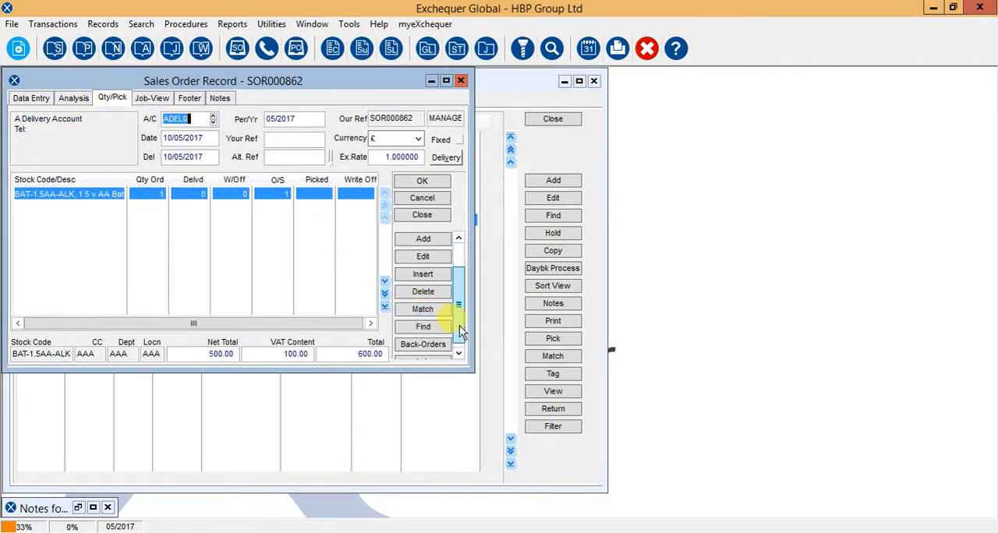
{"action": "scroll", "coordinate": [441, 296], "scroll_direction": "down", "scroll_amount": 2}
{"action": "left_click", "coordinate": [422, 319]}
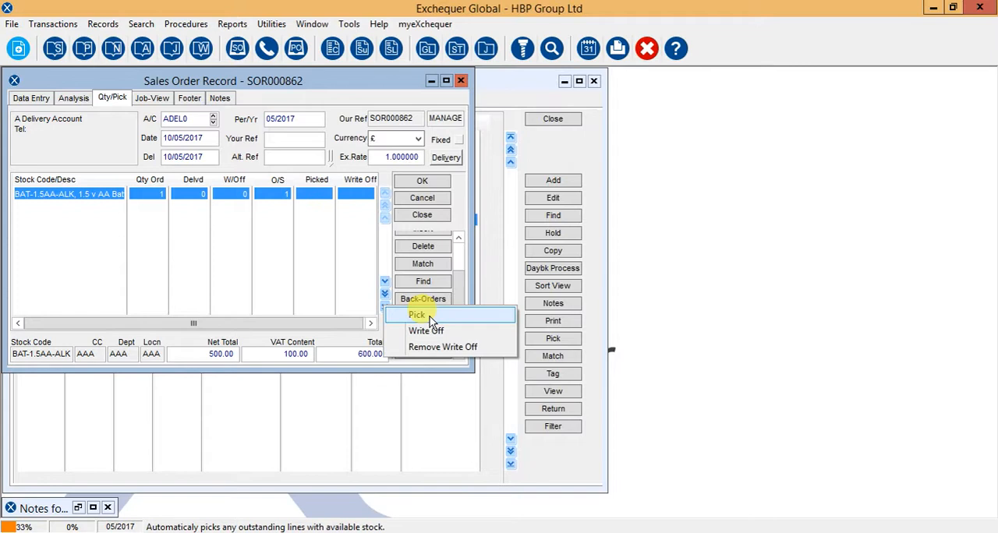
{"action": "left_click", "coordinate": [425, 327]}
{"action": "left_click", "coordinate": [421, 182]}
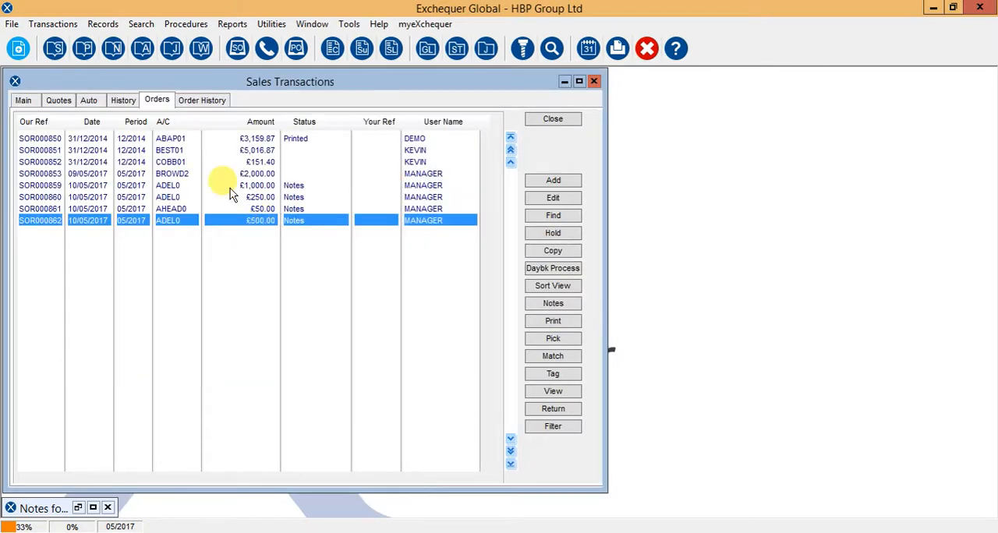
{"action": "left_click", "coordinate": [170, 186]}
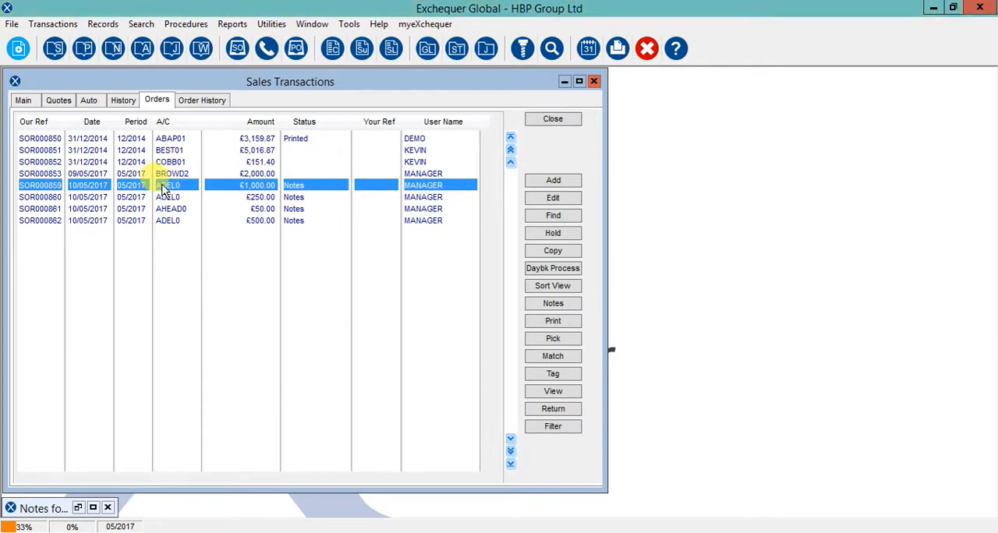
{"action": "left_click", "coordinate": [560, 268]}
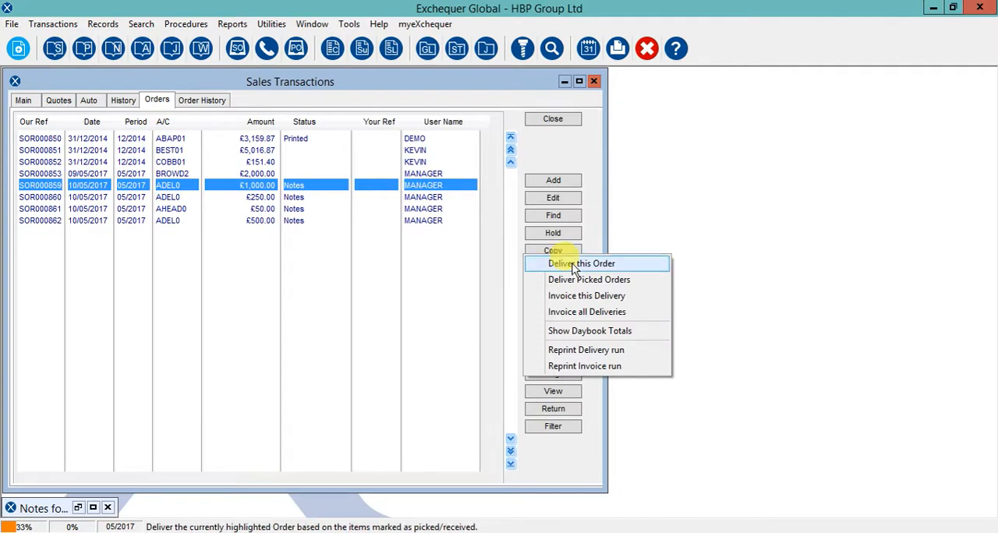
{"action": "left_click", "coordinate": [301, 197]}
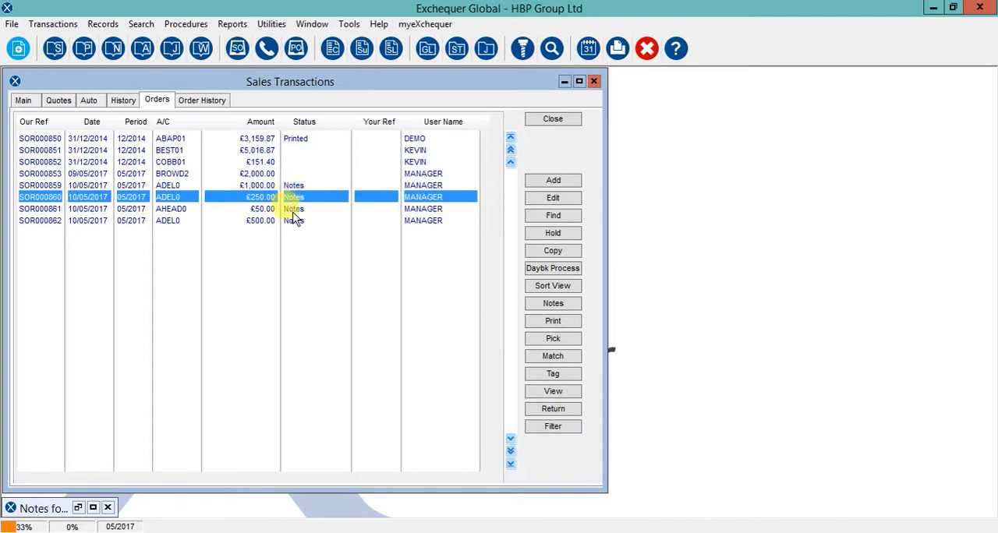
Tag the £1,000.00 sales order dated 10/05/2017 with tag number 2
{"action": "left_click", "coordinate": [258, 185]}
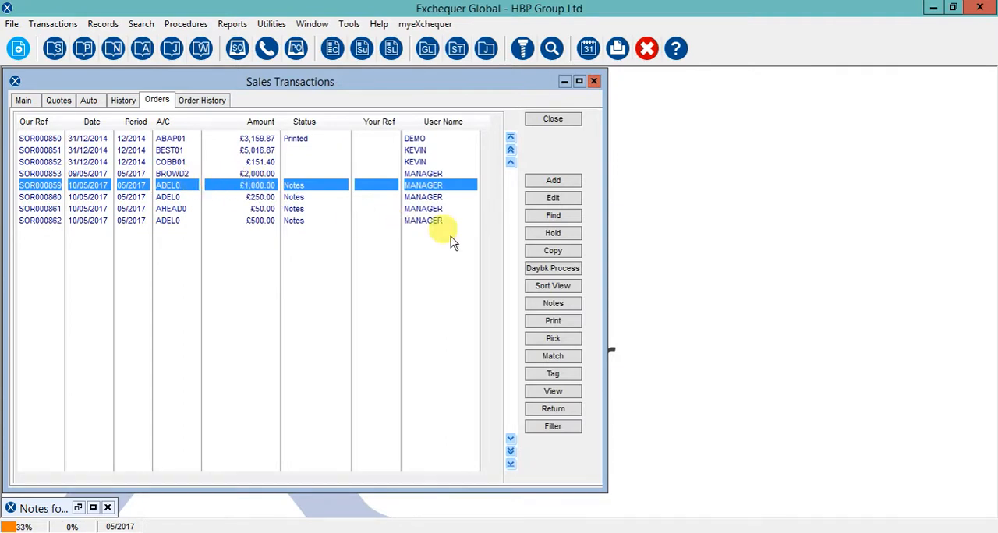
{"action": "left_click", "coordinate": [555, 378]}
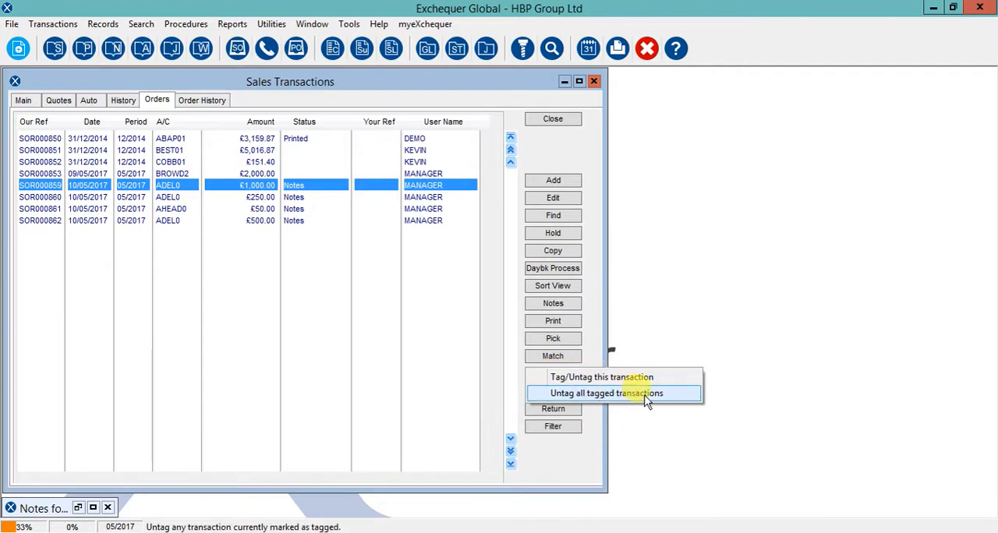
{"action": "left_click", "coordinate": [577, 377]}
{"action": "left_click_drag", "start_coordinate": [441, 158], "coordinate": [721, 205]}
{"action": "type", "text": "2"}
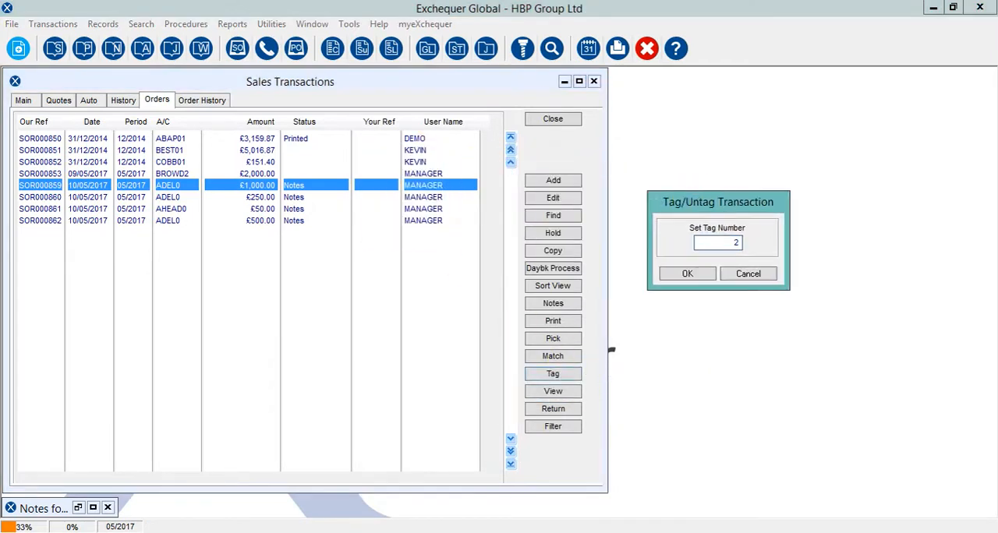
{"action": "left_click", "coordinate": [706, 280]}
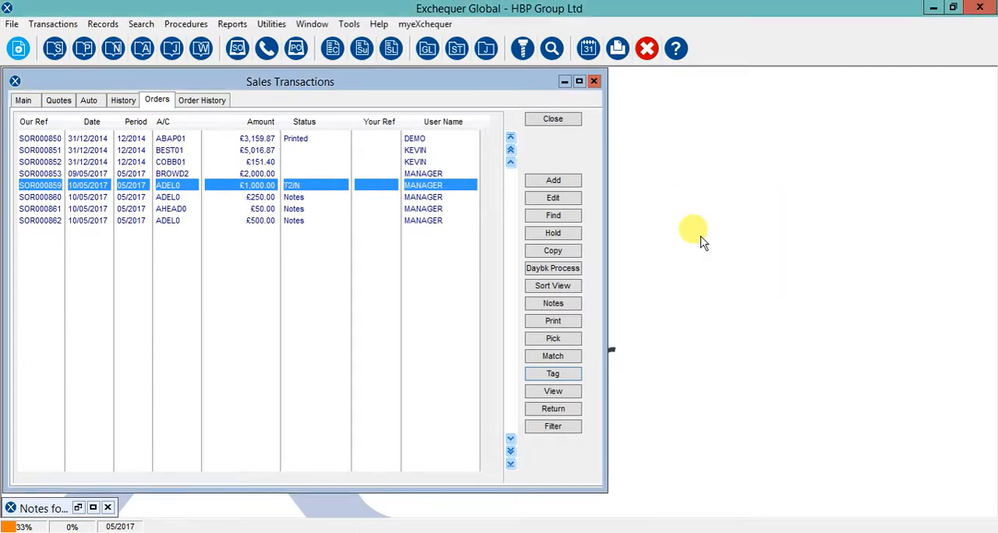
Tag the £250.00 sales order with tag number 2
{"action": "left_click", "coordinate": [258, 199]}
{"action": "left_click", "coordinate": [555, 375]}
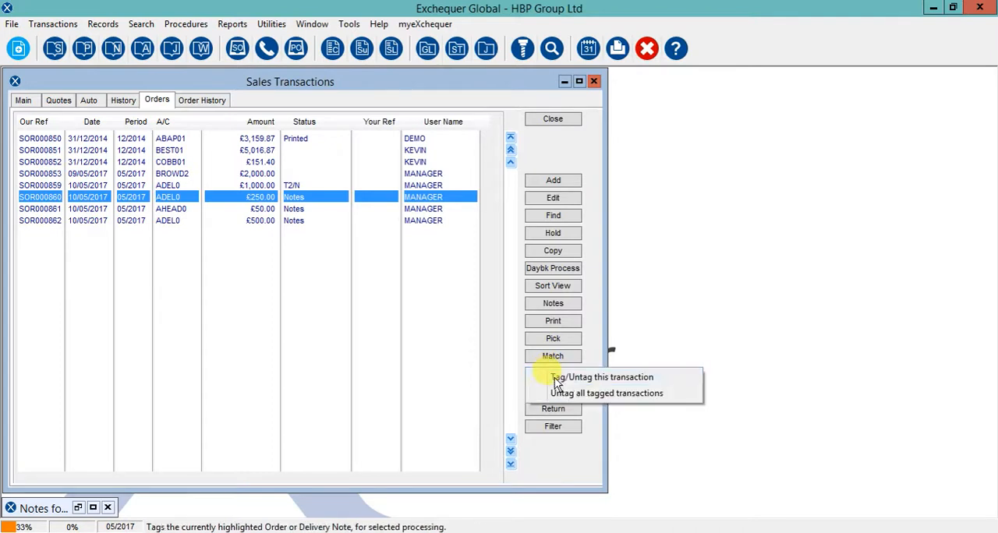
{"action": "left_click", "coordinate": [560, 377]}
{"action": "type", "text": "2"}
{"action": "left_click", "coordinate": [407, 227]}
Tag the £50.00 head office sales order with tag number 2
{"action": "left_click", "coordinate": [265, 209]}
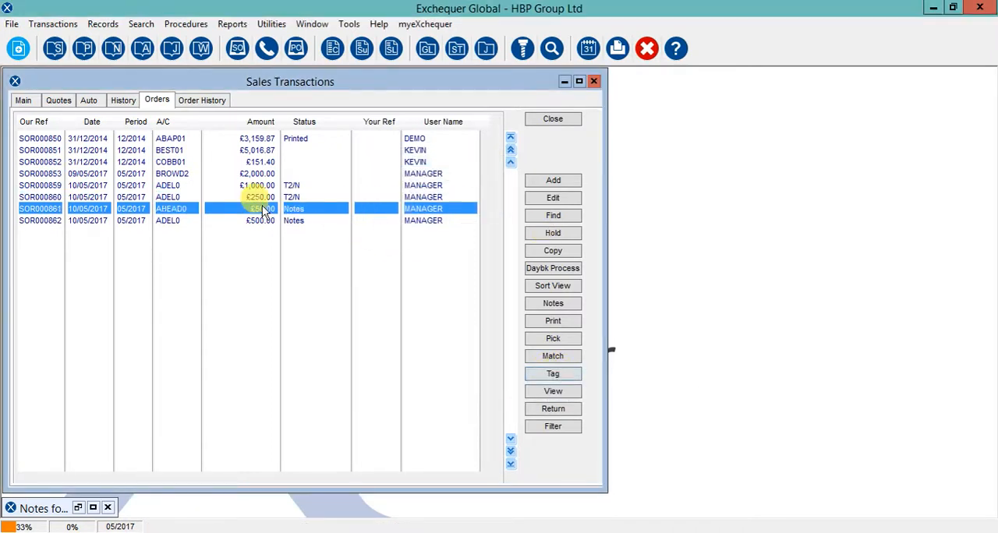
{"action": "left_click", "coordinate": [555, 373]}
{"action": "left_click", "coordinate": [577, 375]}
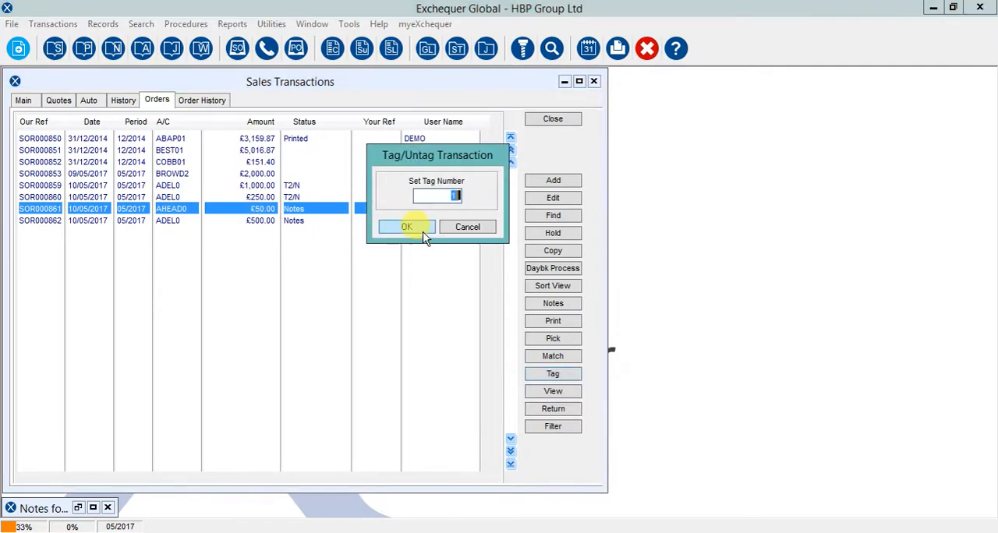
{"action": "type", "text": "2"}
{"action": "left_click", "coordinate": [406, 227]}
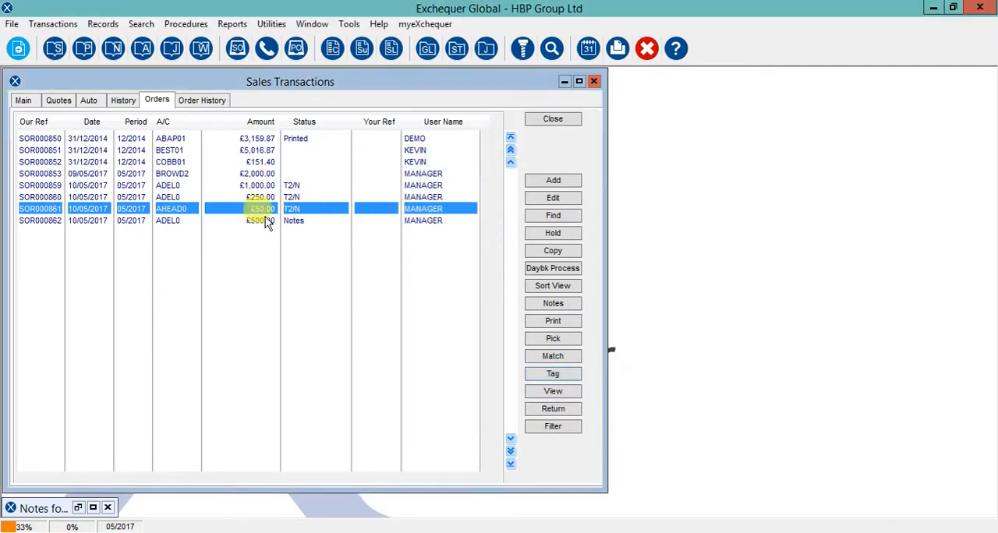
Tag the £500.00 sales order with tag number 2
{"action": "left_click", "coordinate": [265, 220]}
{"action": "double_click", "coordinate": [265, 222]}
{"action": "left_click", "coordinate": [404, 216]}
{"action": "left_click", "coordinate": [545, 375]}
{"action": "left_click", "coordinate": [578, 375]}
{"action": "type", "text": "2"}
{"action": "left_click", "coordinate": [398, 227]}
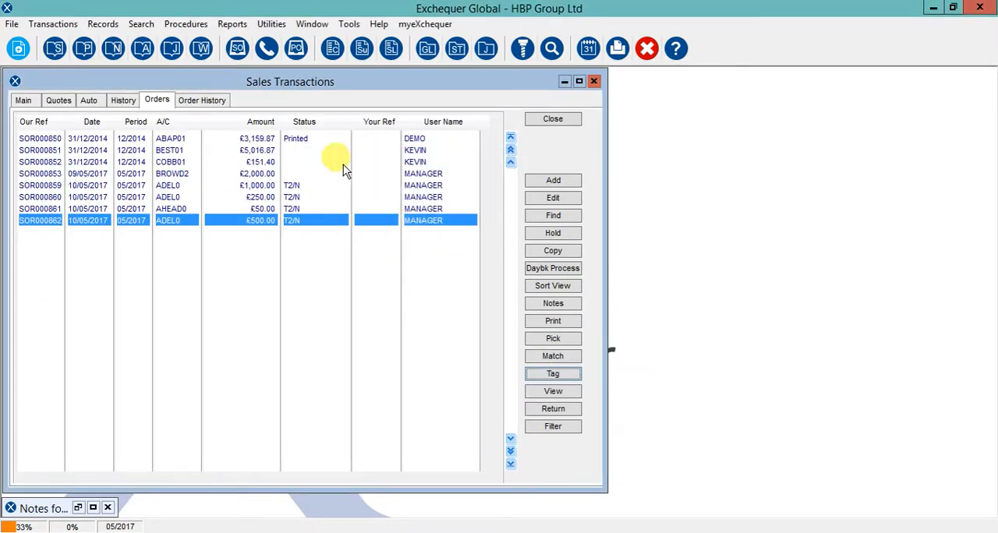
Set up a Deliver Picked Orders run that processes only orders with tag number 2
{"action": "left_click", "coordinate": [254, 187]}
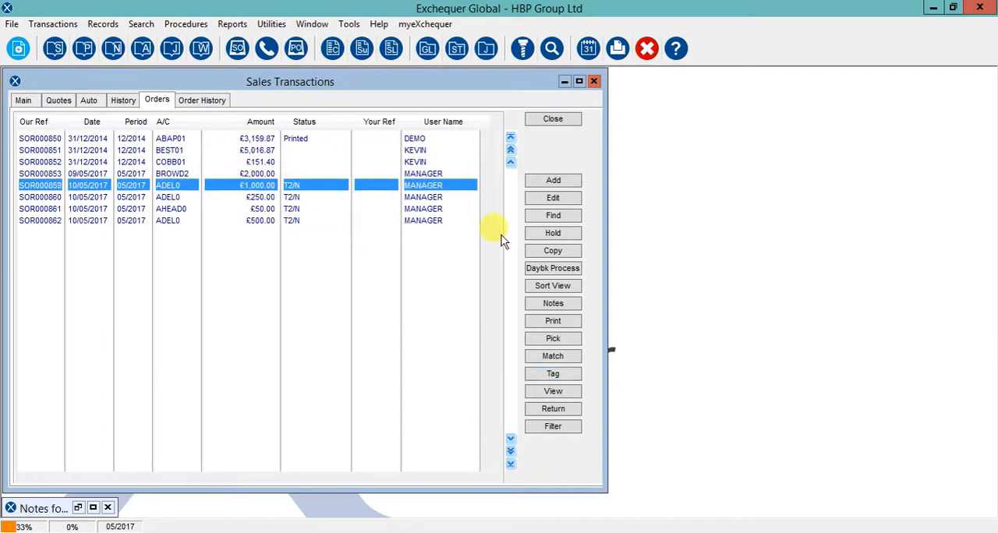
{"action": "left_click", "coordinate": [549, 268]}
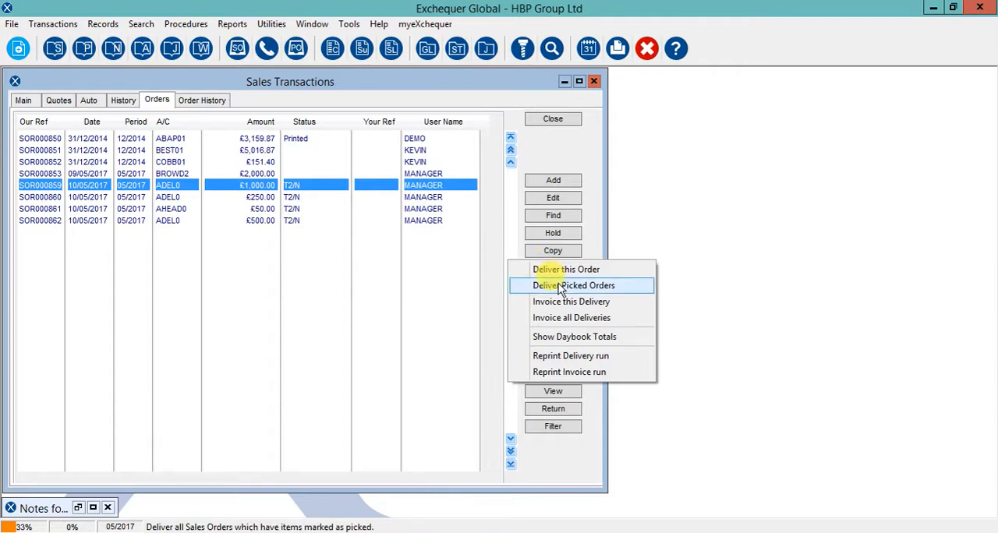
{"action": "left_click", "coordinate": [559, 287]}
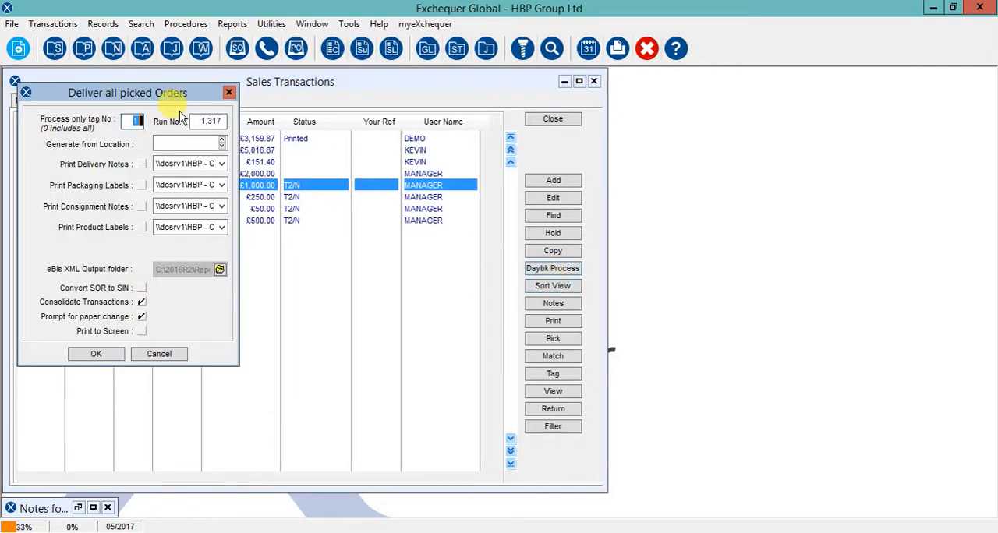
{"action": "left_click_drag", "start_coordinate": [93, 97], "coordinate": [698, 101]}
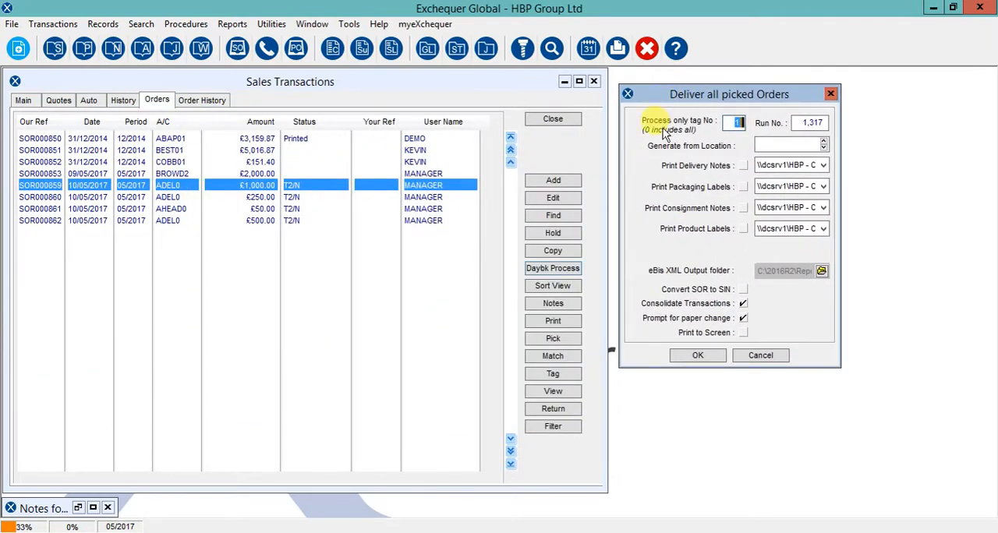
{"action": "double_click", "coordinate": [738, 124]}
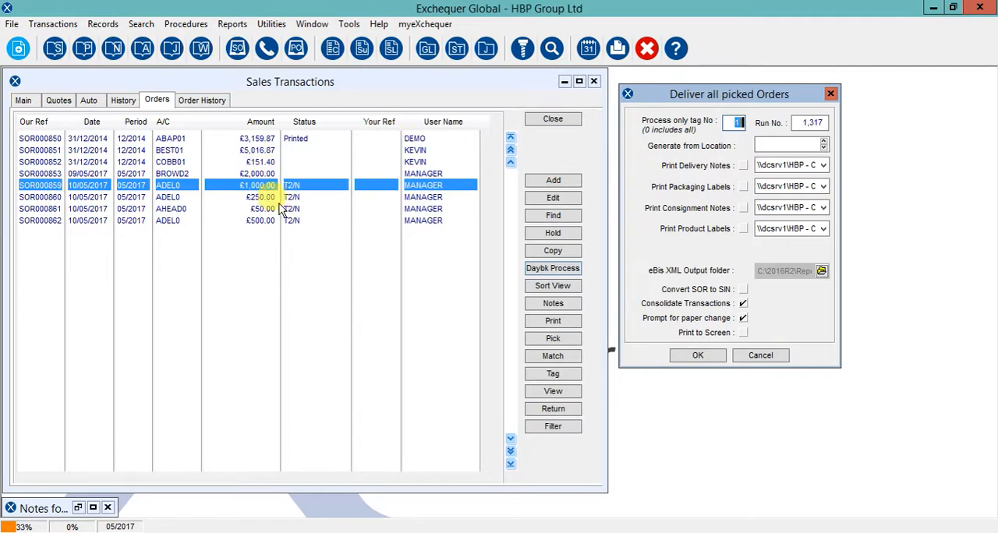
{"action": "type", "text": "2"}
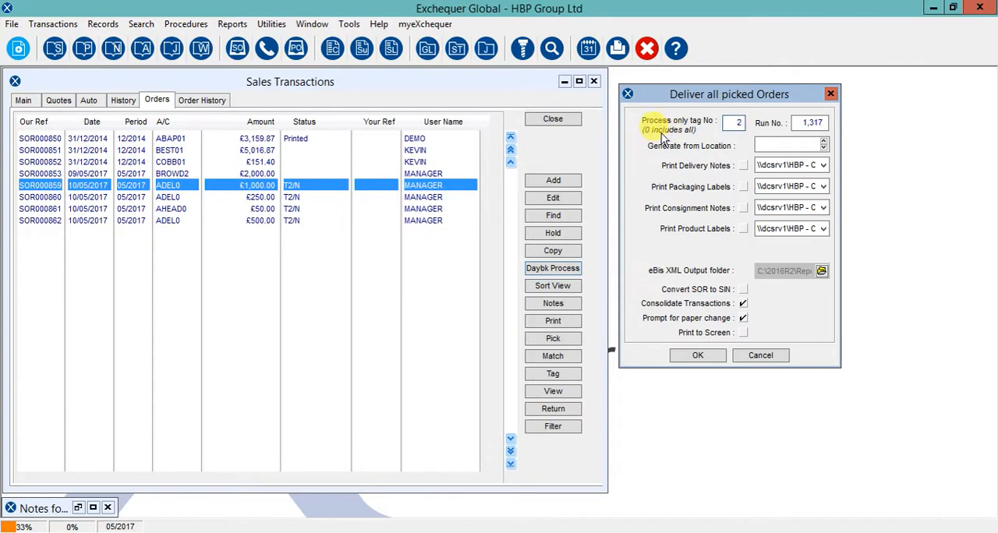
Process the delivery run for the tagged orders with Consolidate Transactions and Prompt for paper change enabled
{"action": "left_click", "coordinate": [766, 145]}
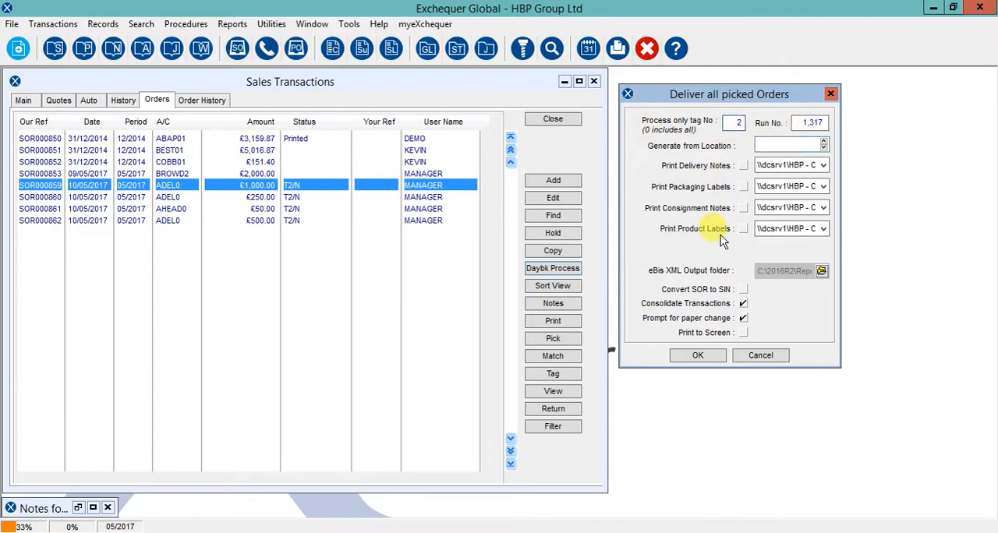
{"action": "left_click", "coordinate": [789, 207]}
{"action": "left_click", "coordinate": [780, 226]}
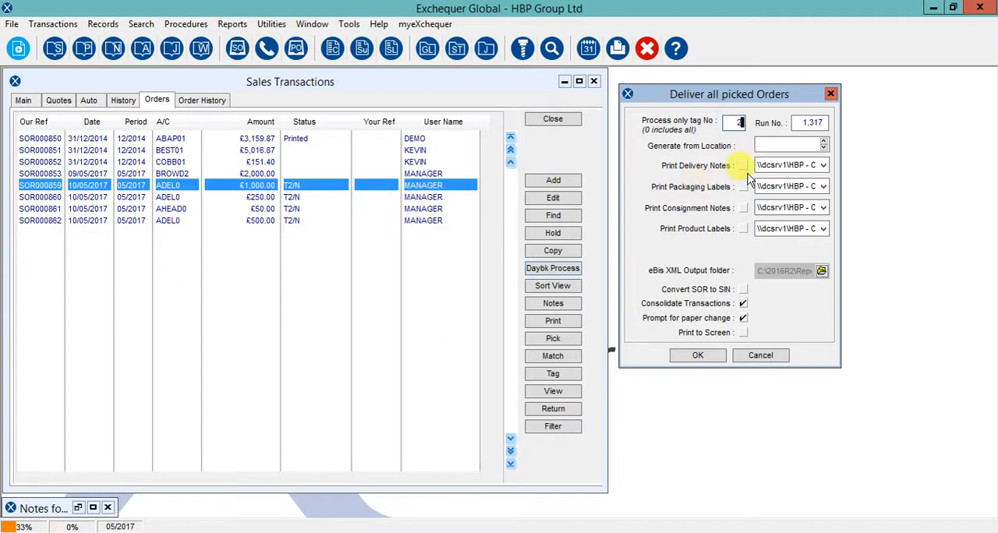
{"action": "left_click_drag", "start_coordinate": [692, 94], "coordinate": [686, 89]}
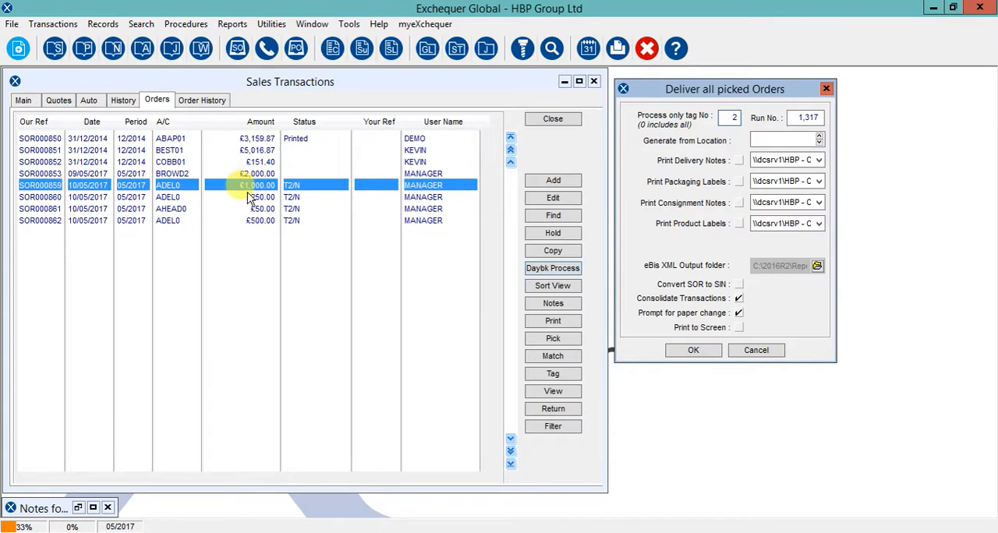
{"action": "left_click", "coordinate": [738, 313]}
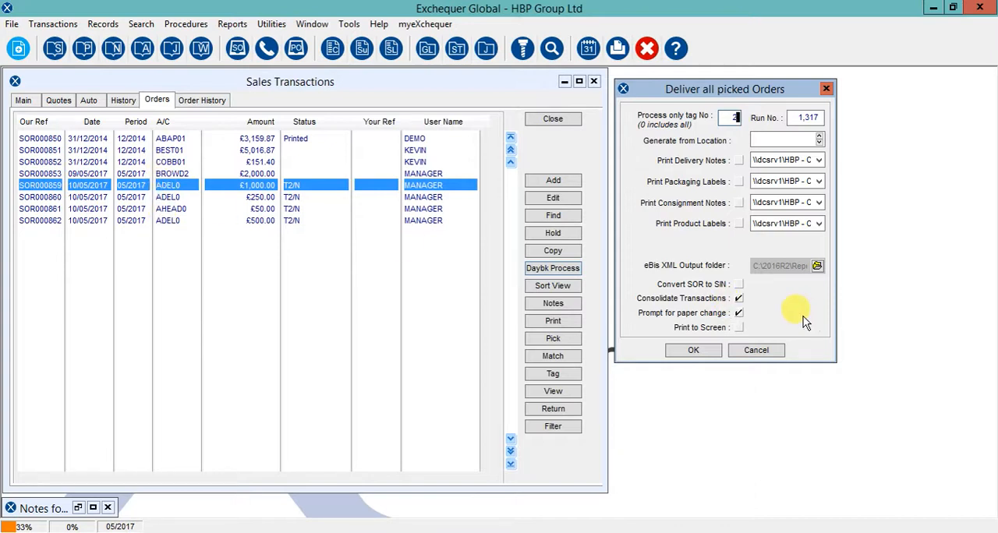
{"action": "left_click", "coordinate": [694, 350]}
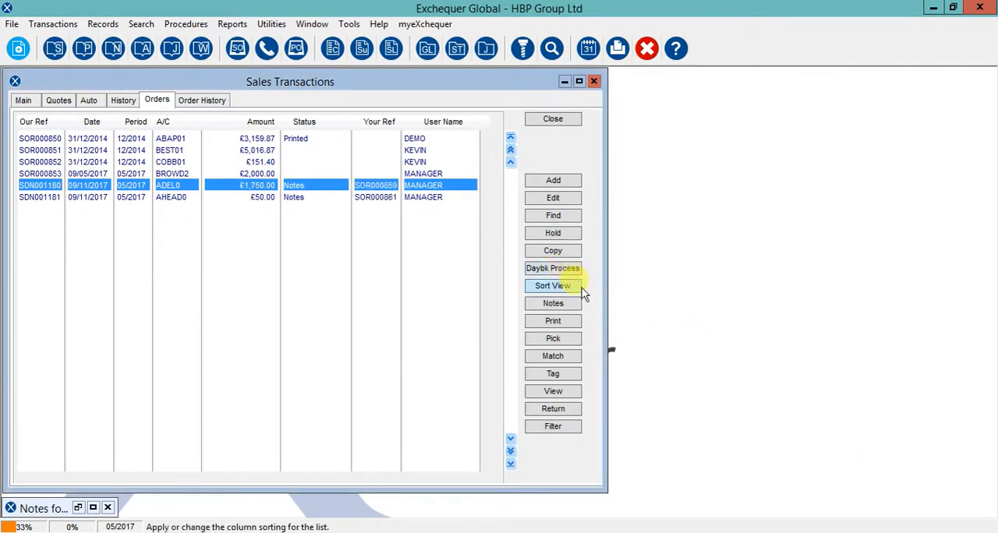
Open the £1,750.00 sales delivery note dated 09/11/2017
{"action": "left_click", "coordinate": [29, 197]}
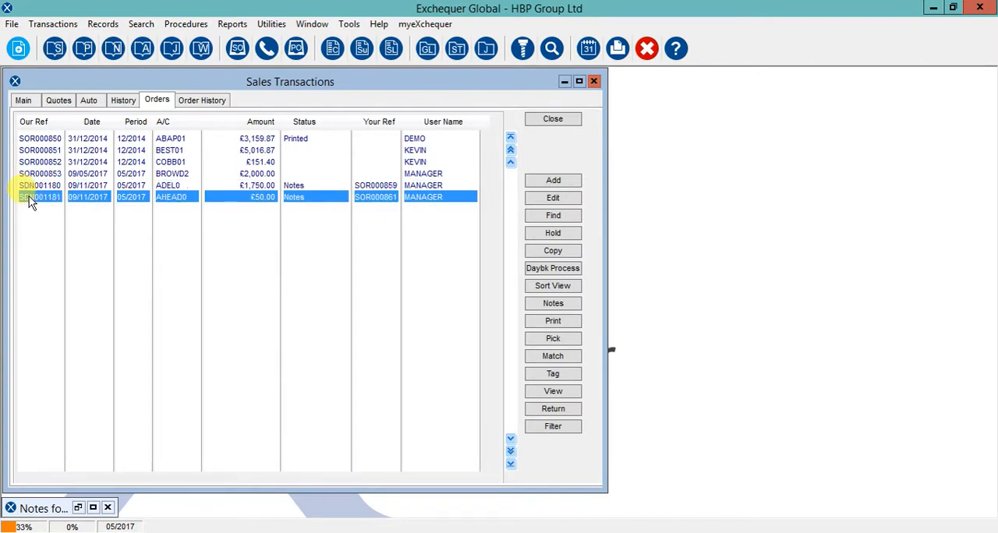
{"action": "left_click", "coordinate": [172, 187]}
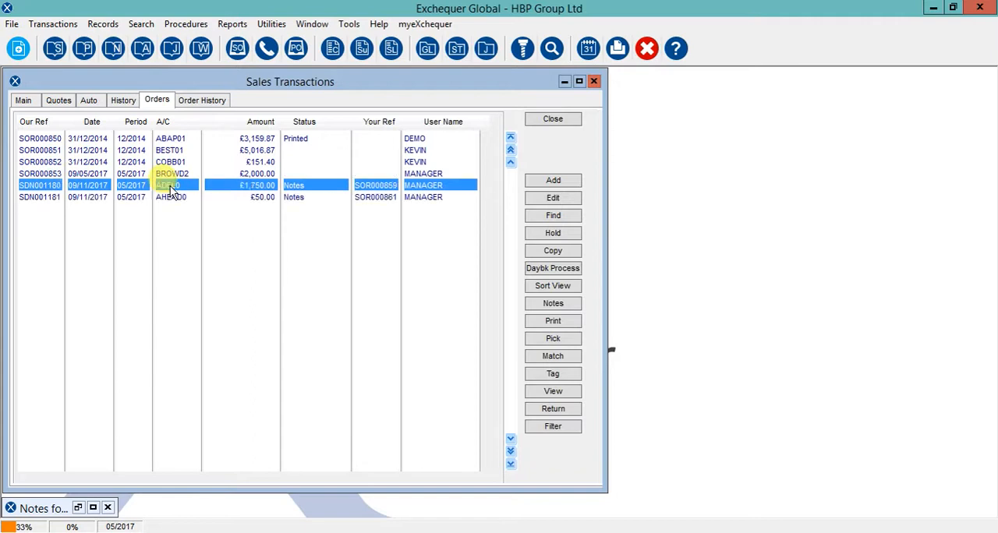
{"action": "double_click", "coordinate": [32, 185]}
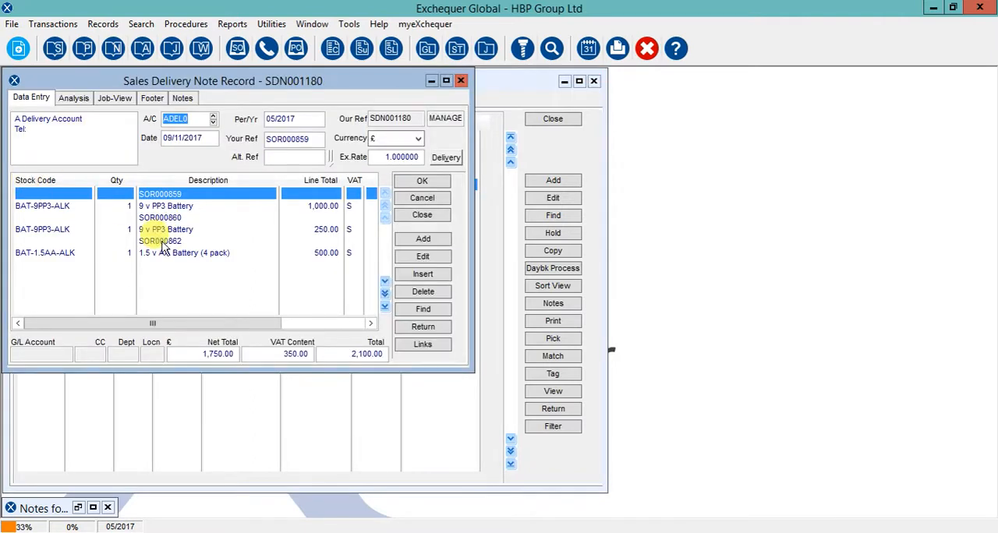
Review the sales orders matched to the delivery note with ObjectDrill, and close both the drill-down and the note
{"action": "left_click", "coordinate": [521, 51]}
{"action": "left_click_drag", "start_coordinate": [156, 132], "coordinate": [619, 101]}
{"action": "left_click", "coordinate": [597, 172]}
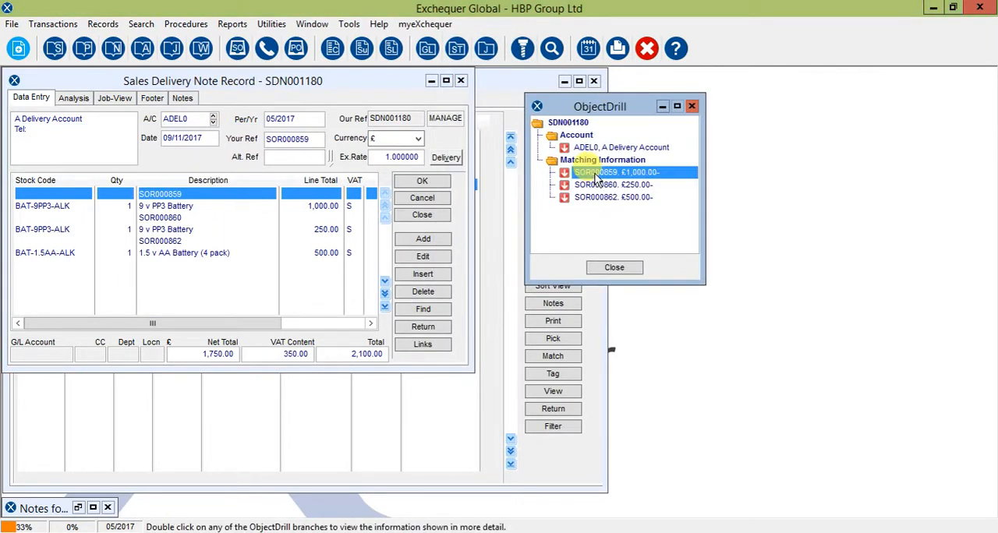
{"action": "left_click", "coordinate": [597, 185]}
{"action": "left_click", "coordinate": [597, 198]}
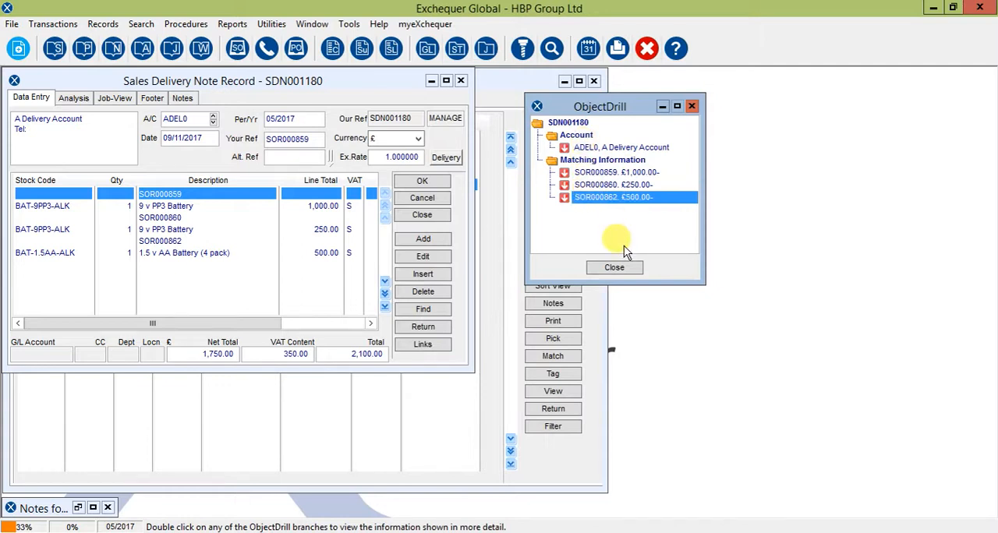
{"action": "left_click", "coordinate": [615, 268]}
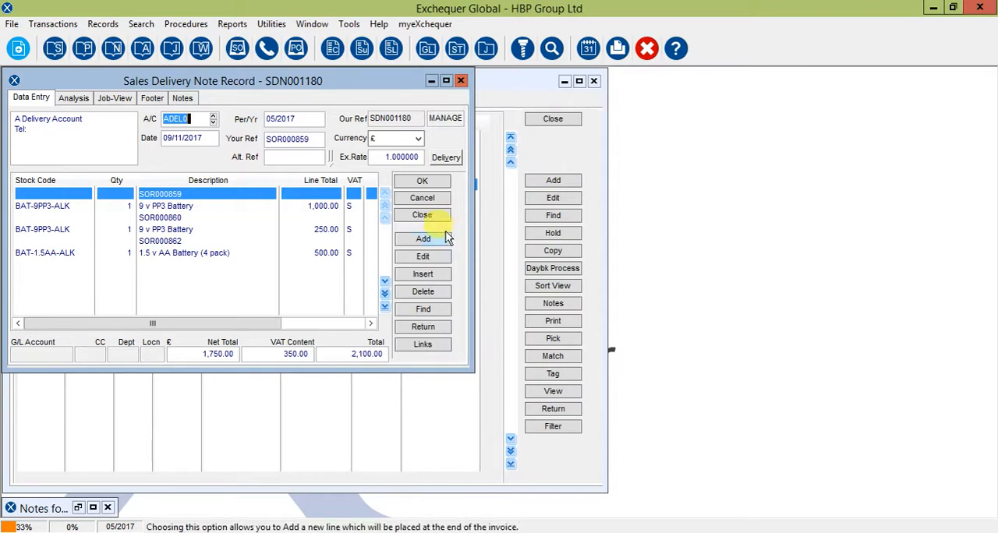
{"action": "left_click", "coordinate": [422, 215]}
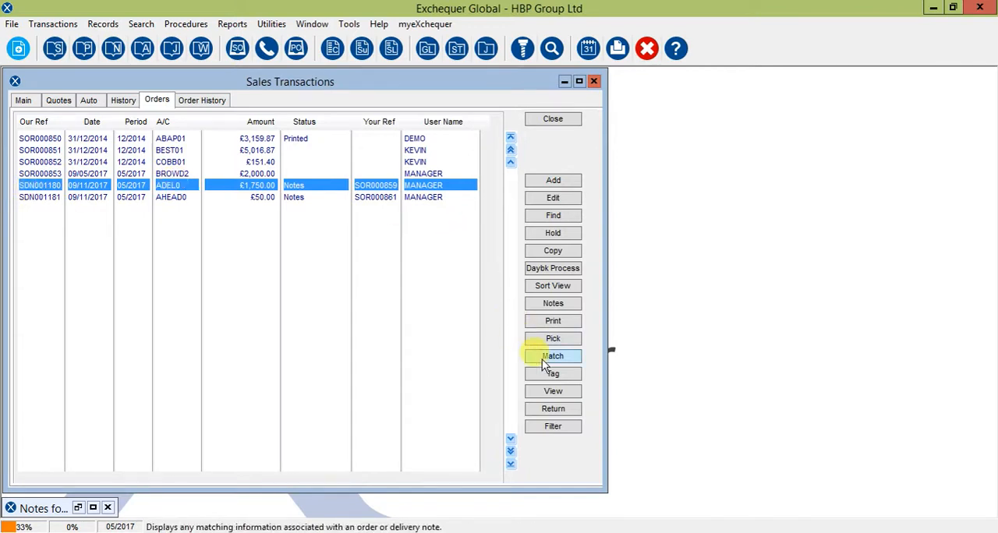
Tag the £1,750.00 delivery note with tag number 1
{"action": "left_click", "coordinate": [553, 376]}
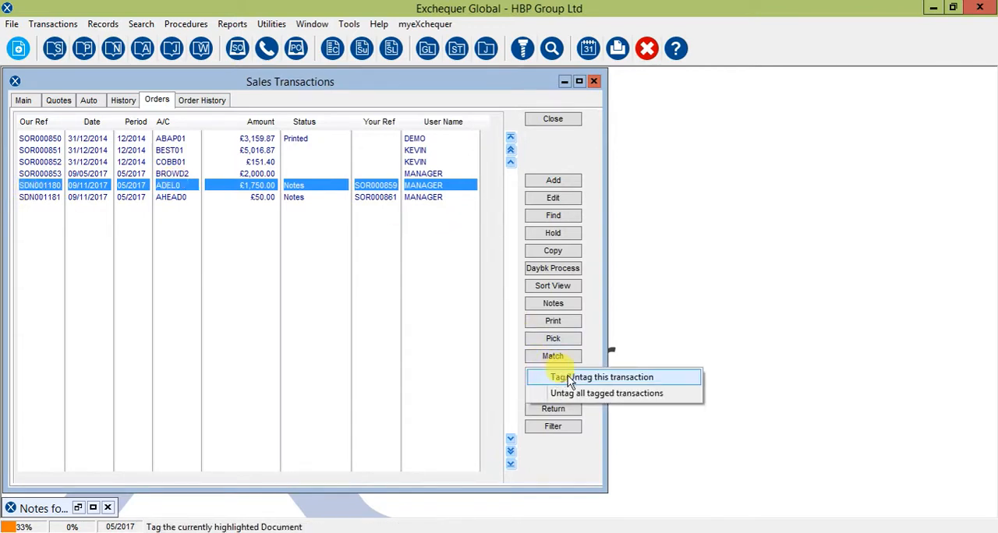
{"action": "left_click", "coordinate": [563, 374]}
{"action": "left_click", "coordinate": [411, 229]}
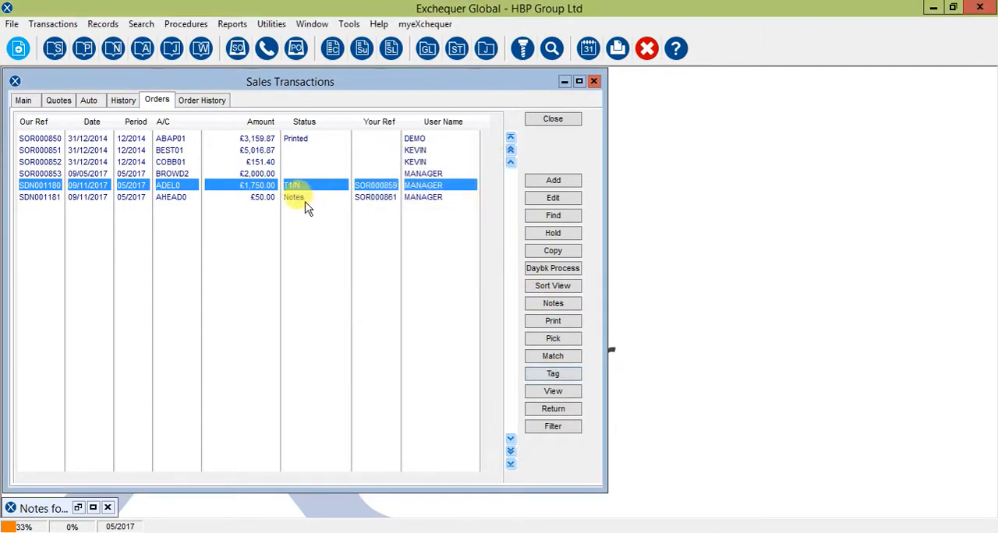
Tag the £50.00 head office delivery note with tag number 1
{"action": "left_click", "coordinate": [337, 199]}
{"action": "left_click", "coordinate": [553, 374]}
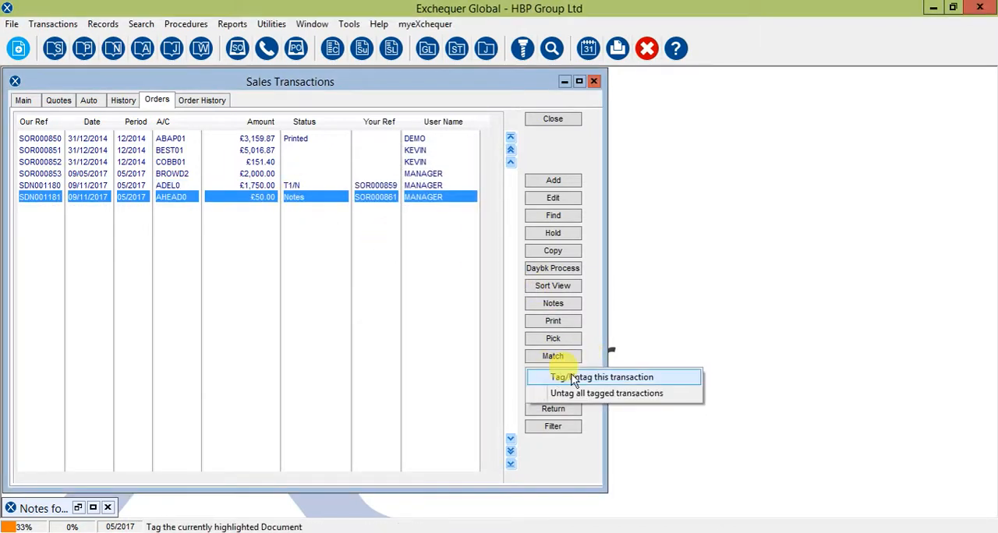
{"action": "left_click", "coordinate": [563, 377]}
{"action": "left_click", "coordinate": [420, 236]}
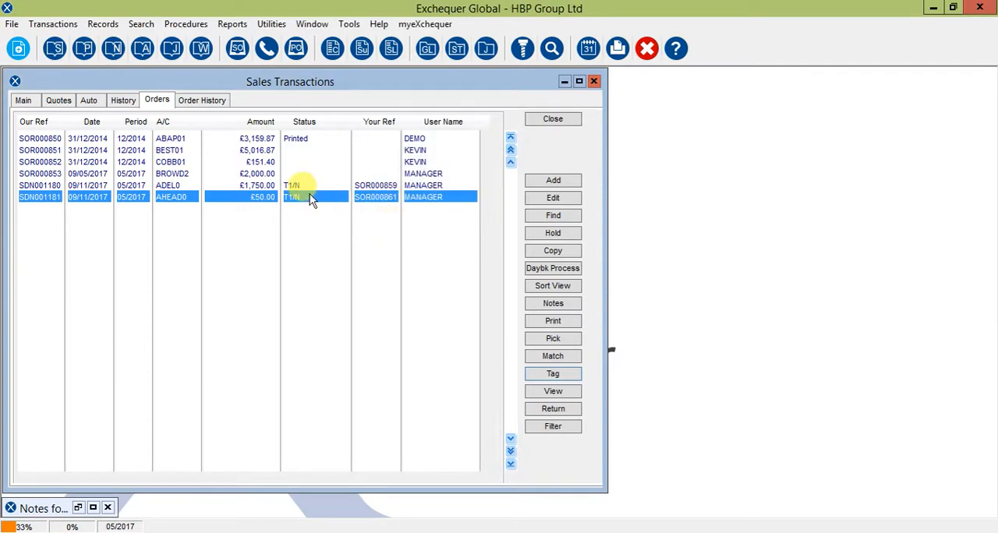
Invoice all delivery notes with tag number 1, with Consolidate Transactions enabled
{"action": "left_click", "coordinate": [542, 270]}
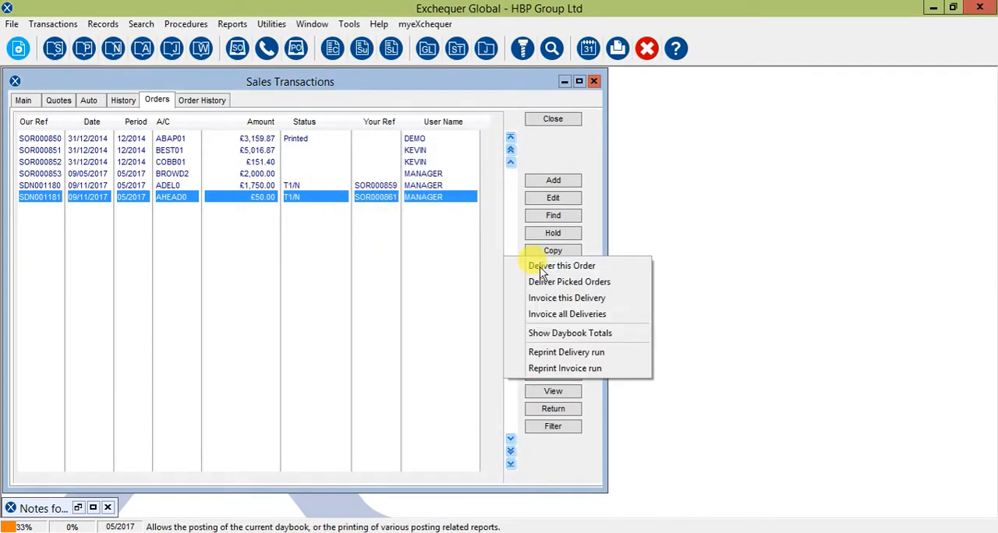
{"action": "left_click", "coordinate": [565, 315]}
{"action": "left_click_drag", "start_coordinate": [120, 97], "coordinate": [713, 94]}
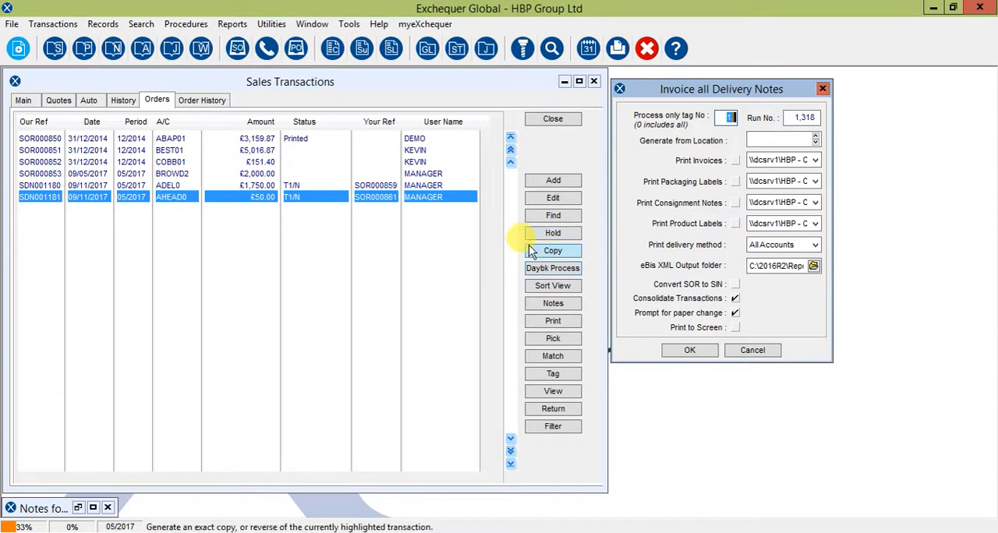
{"action": "left_click", "coordinate": [691, 350]}
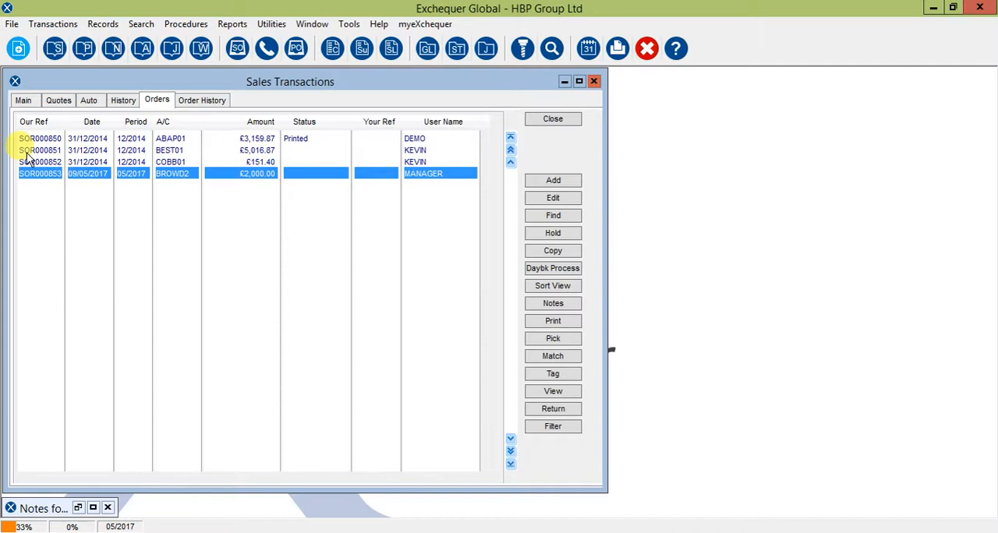
Open the £1,560.00 head office sales invoice from the main sales daybook
{"action": "left_click", "coordinate": [23, 101]}
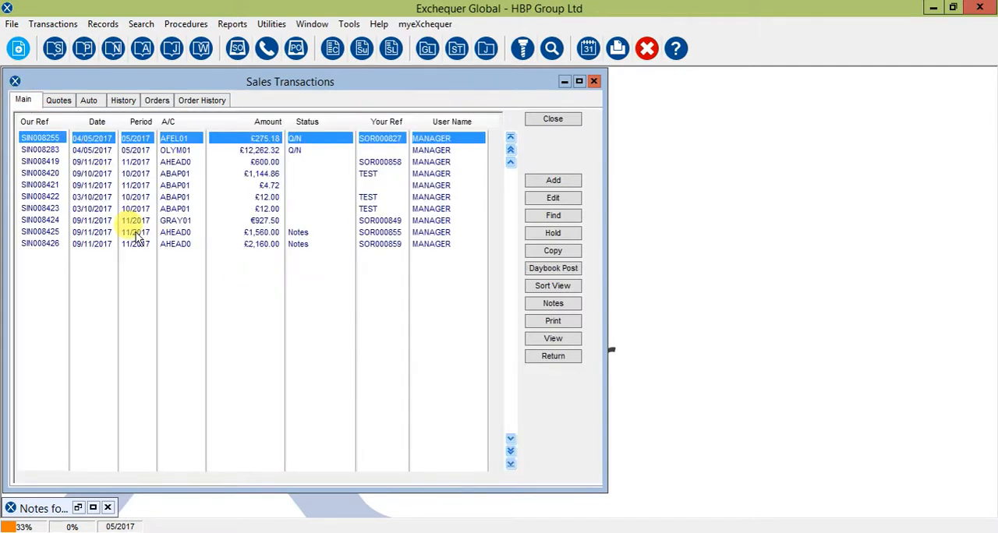
{"action": "left_click", "coordinate": [111, 233]}
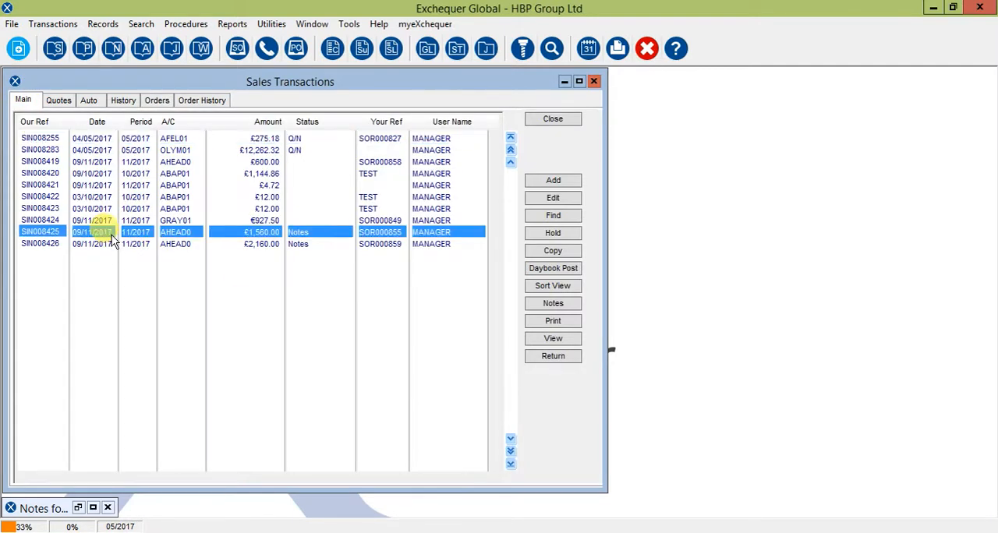
{"action": "left_click", "coordinate": [103, 243]}
{"action": "left_click", "coordinate": [99, 235]}
{"action": "double_click", "coordinate": [178, 231]}
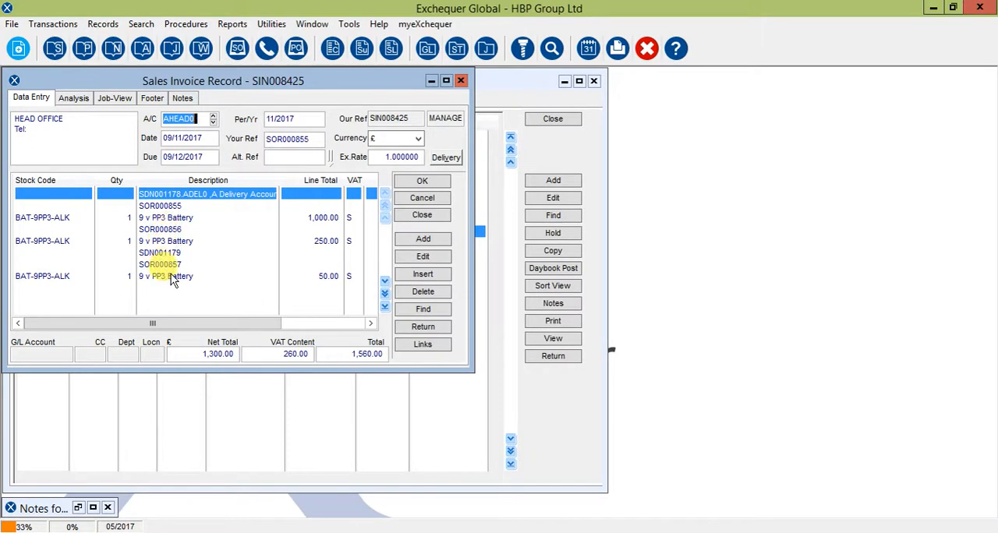
Check the head office customer record and the delivery account's default Invoice to setting, and close all the records and the invoice
{"action": "double_click", "coordinate": [180, 119]}
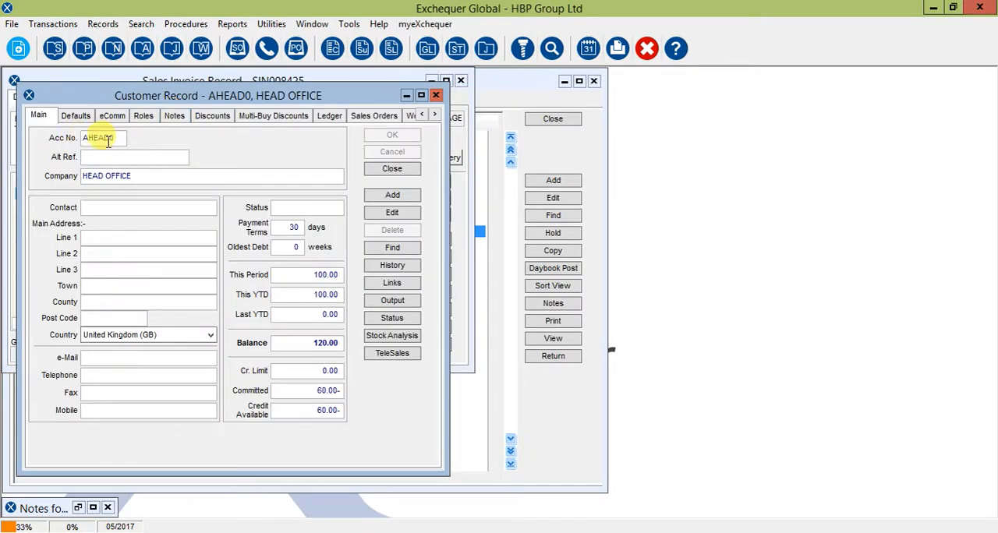
{"action": "left_click", "coordinate": [332, 49]}
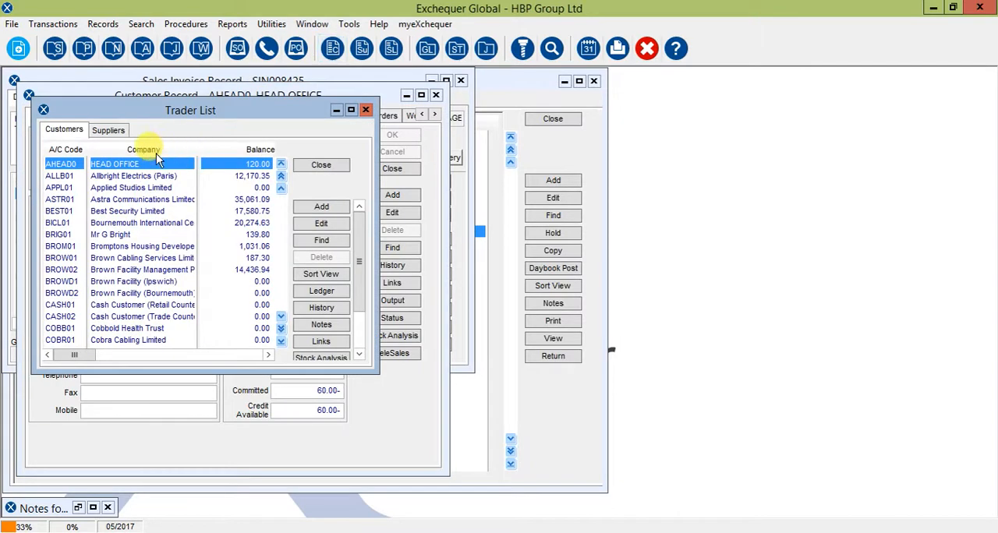
{"action": "scroll", "coordinate": [132, 156], "scroll_direction": "up", "scroll_amount": 5}
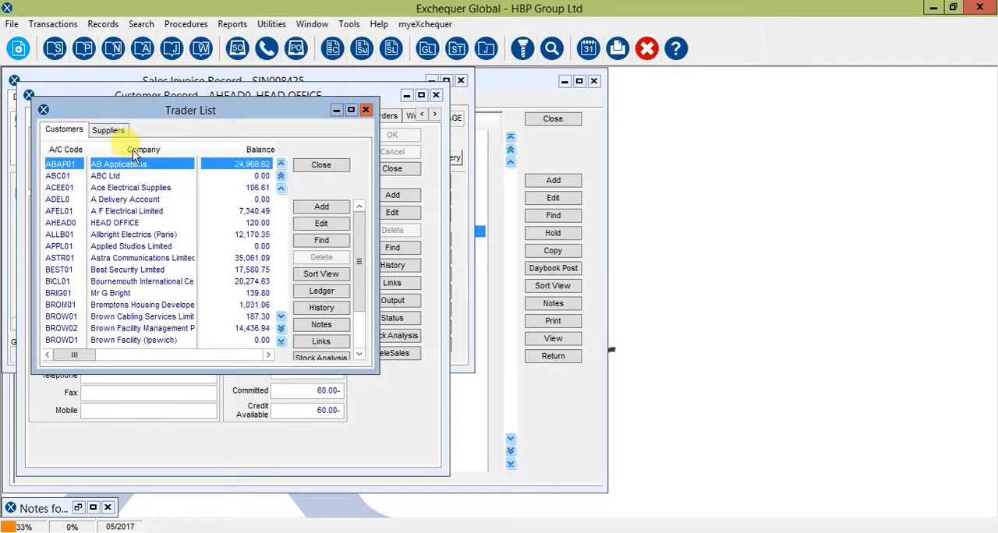
{"action": "double_click", "coordinate": [109, 199]}
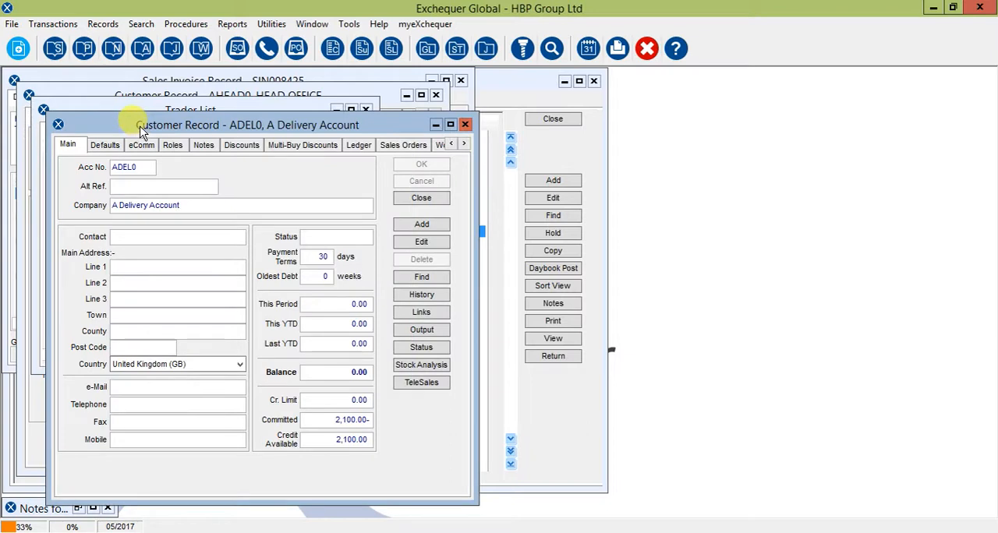
{"action": "left_click_drag", "start_coordinate": [141, 131], "coordinate": [298, 100]}
{"action": "left_click", "coordinate": [261, 116]}
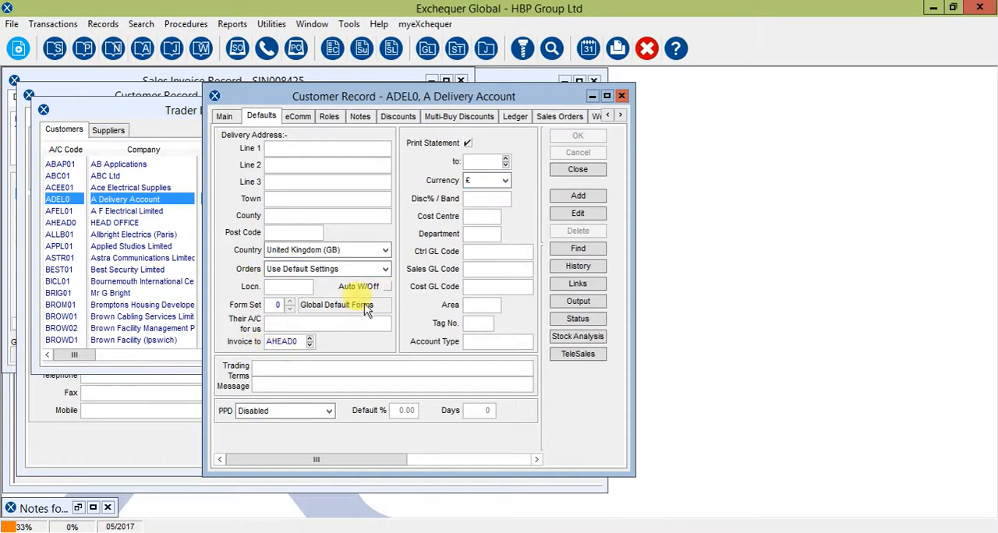
{"action": "left_click", "coordinate": [573, 169]}
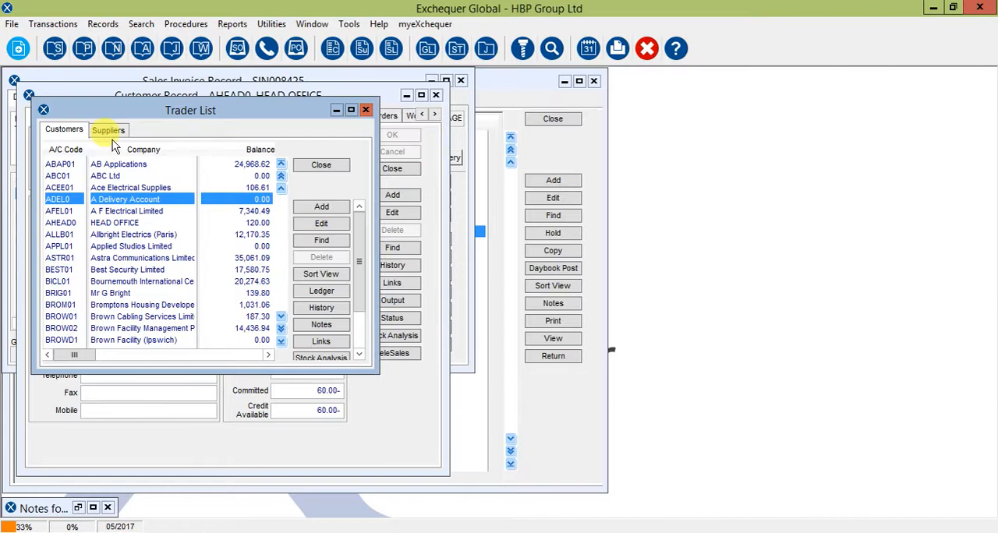
{"action": "left_click", "coordinate": [321, 165]}
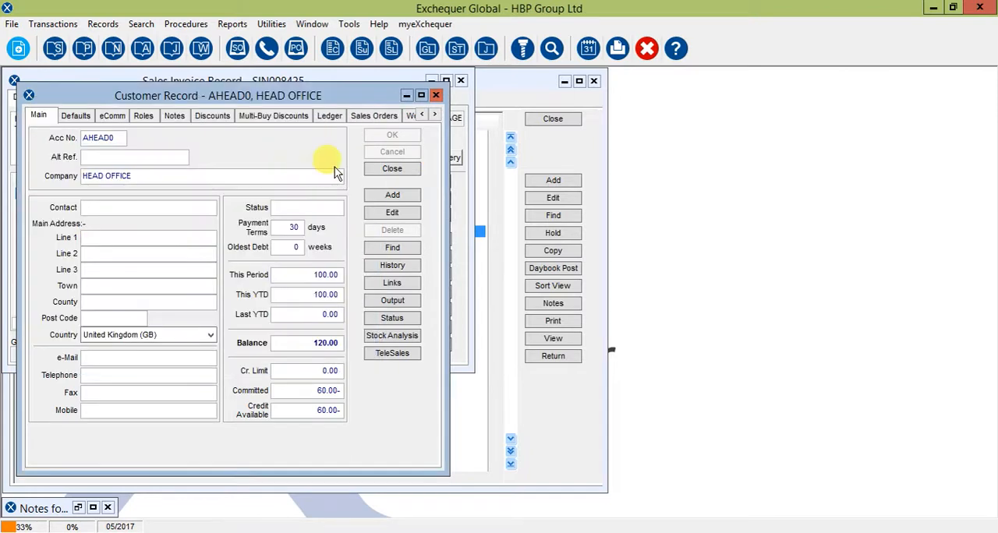
{"action": "left_click", "coordinate": [392, 169]}
{"action": "left_click", "coordinate": [403, 216]}
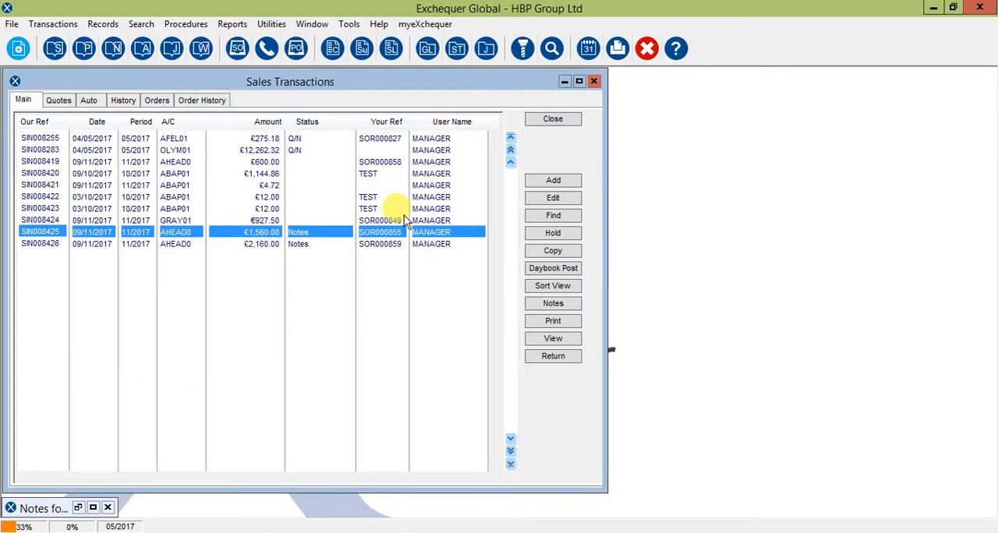
Select the £2,160.00 head office sales invoice in the main daybook
{"action": "left_click", "coordinate": [172, 244]}
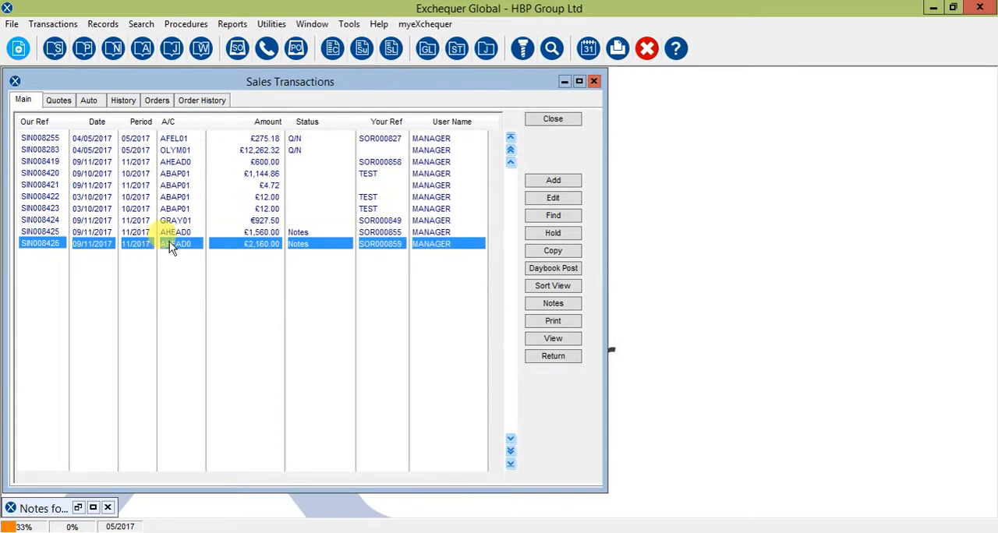